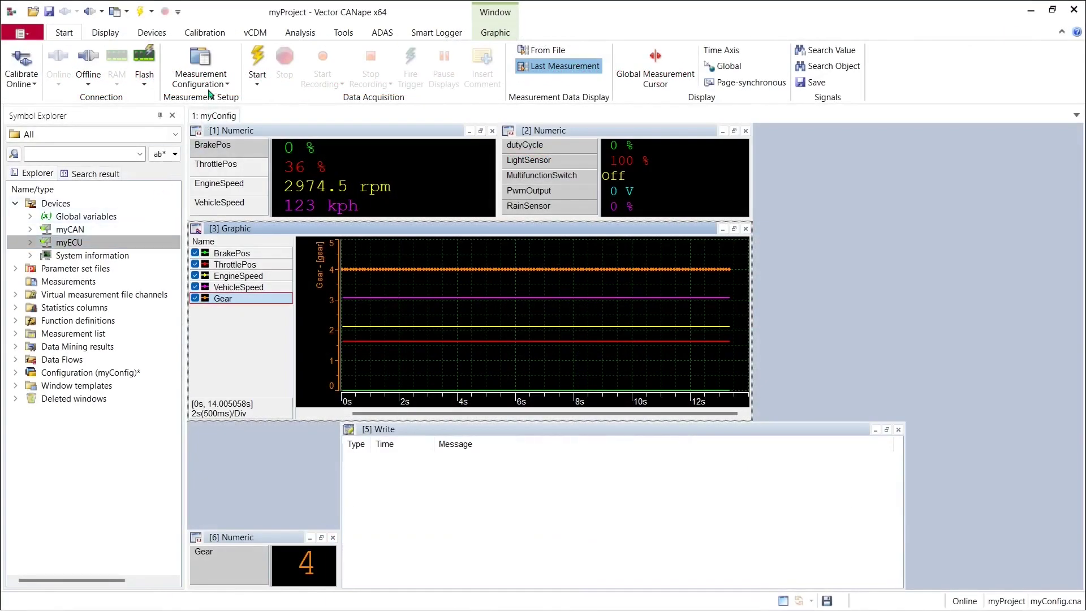
Open the measurement configuration and select the Main recorder's name in its settings.
left_click(213, 59)
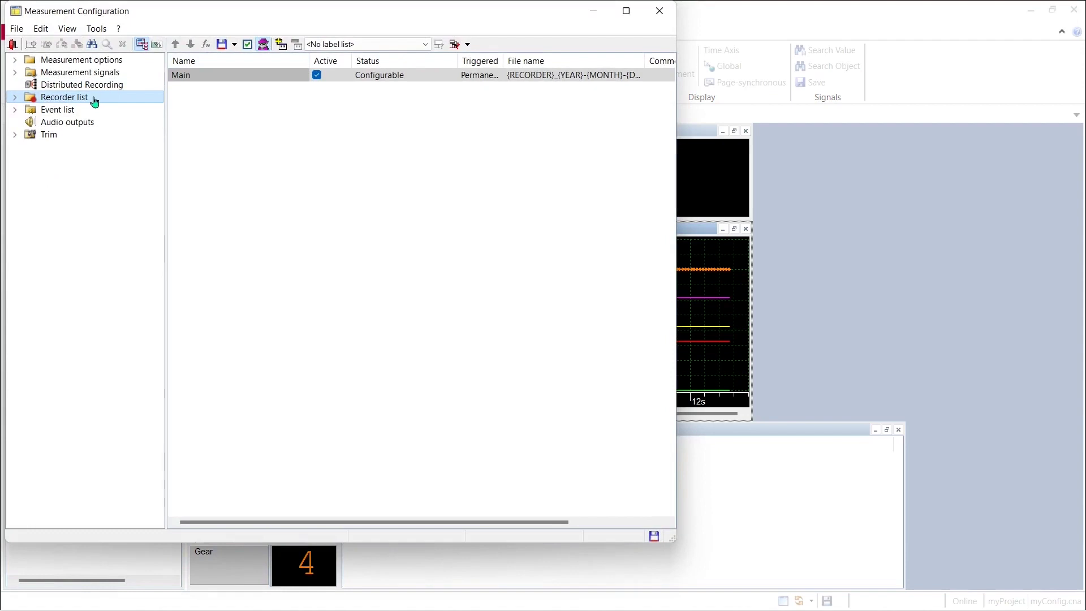
left_click(16, 98)
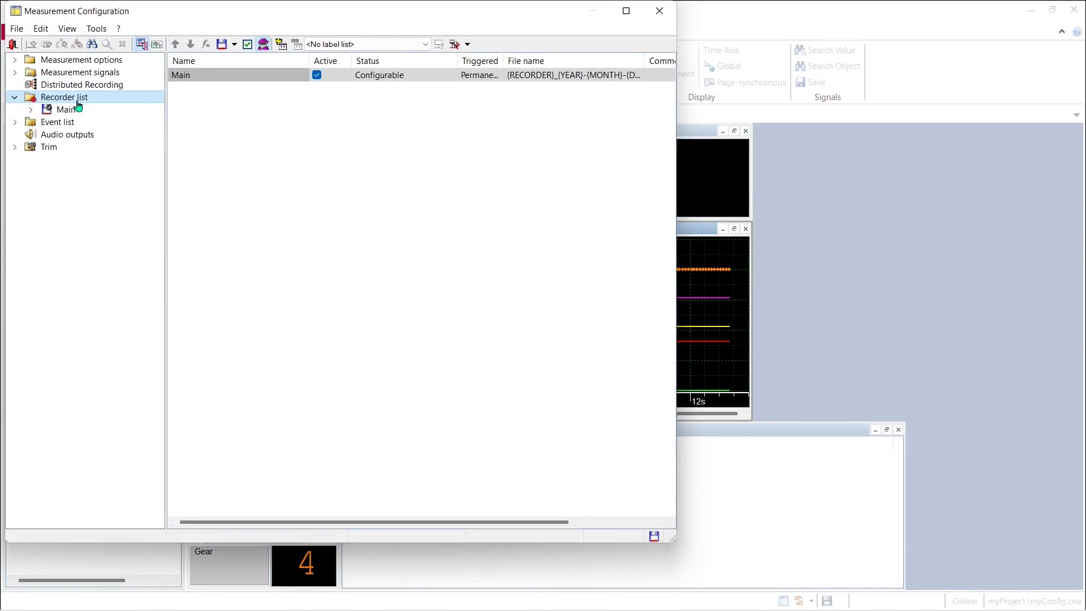
left_click(31, 111)
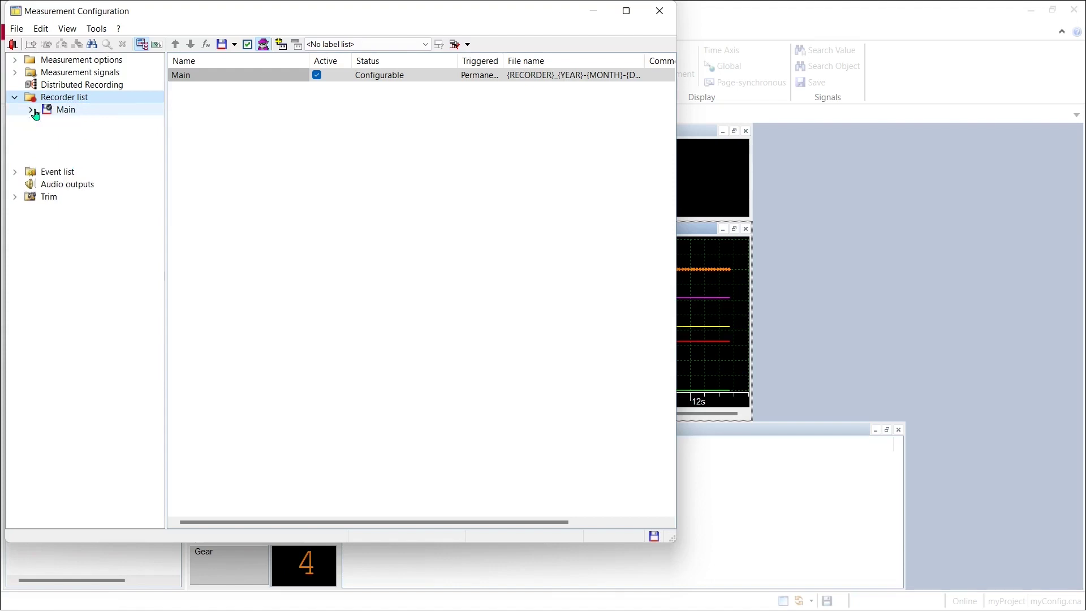
left_click(79, 111)
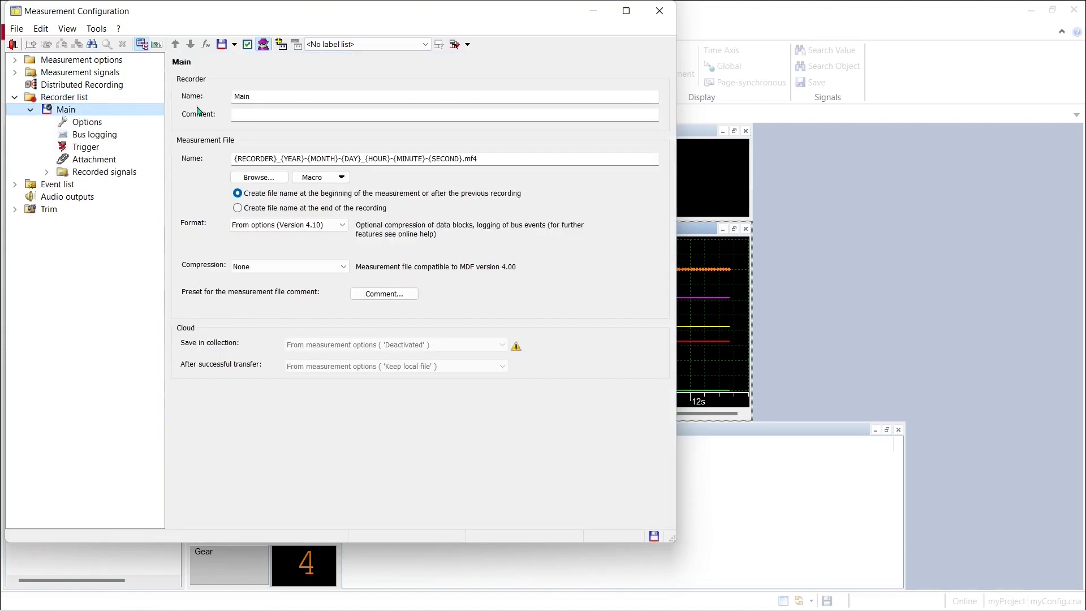
double_click(260, 96)
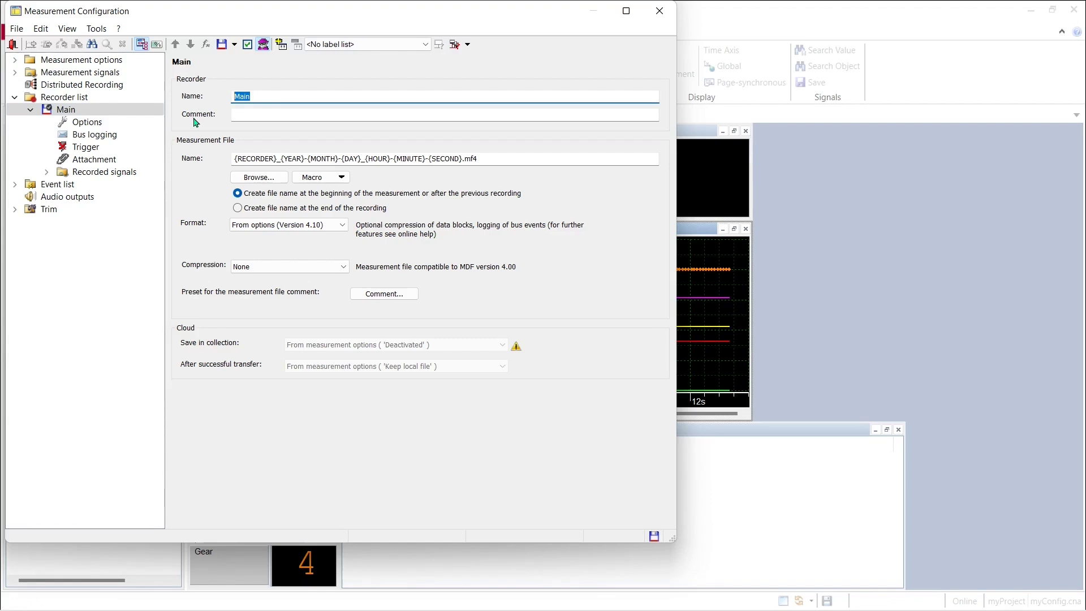
Inspect the Main recorder's MF4 file-name pattern and the macro list without inserting a macro.
left_click(481, 158)
left_click_drag(481, 159, 226, 137)
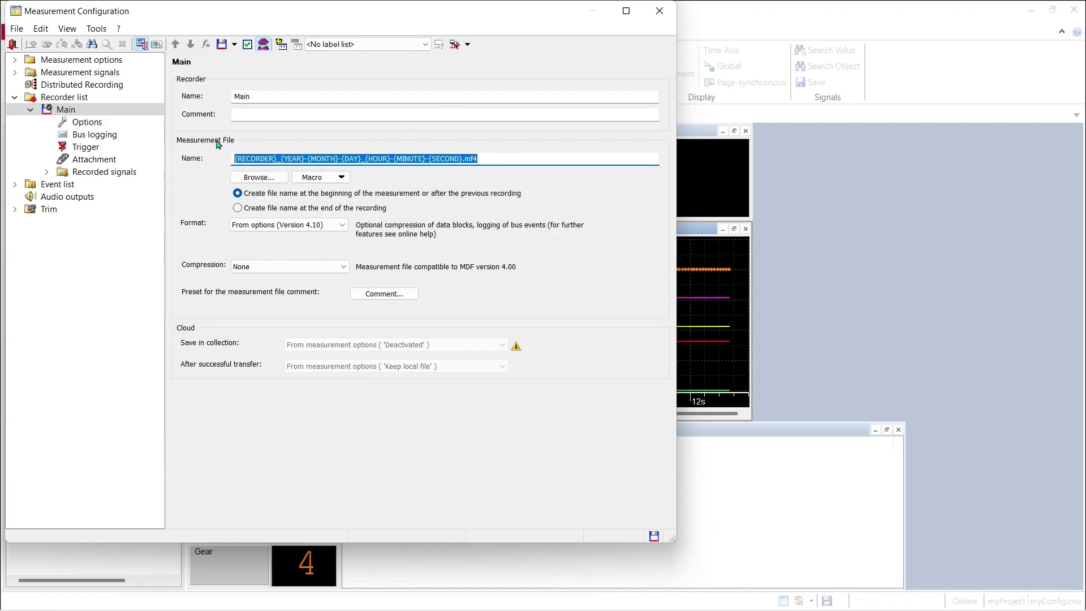
left_click(342, 178)
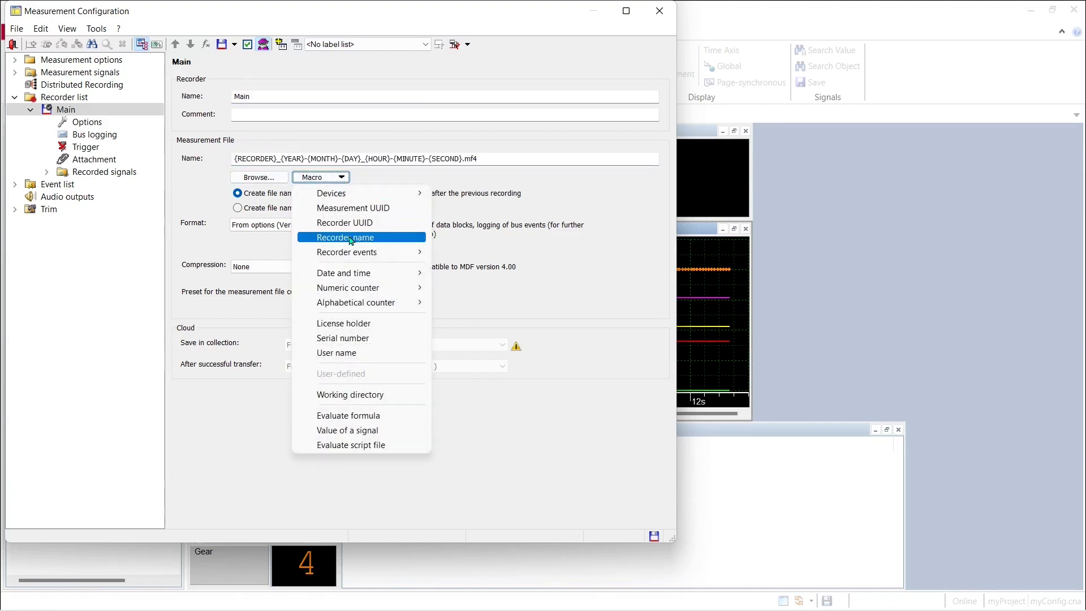
mouse_move(379, 280)
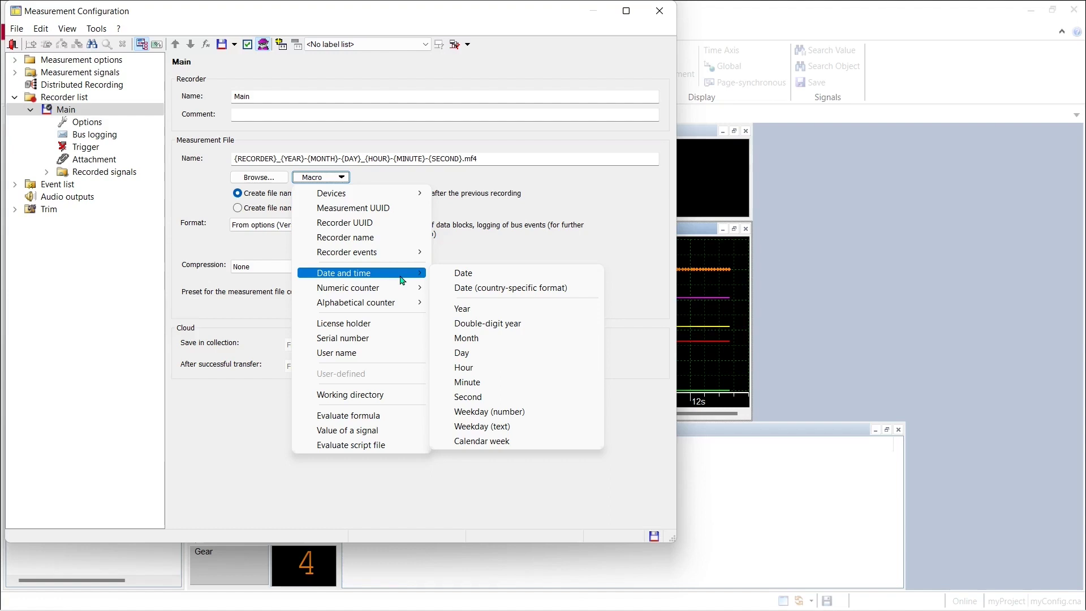
key("Escape")
key("Escape")
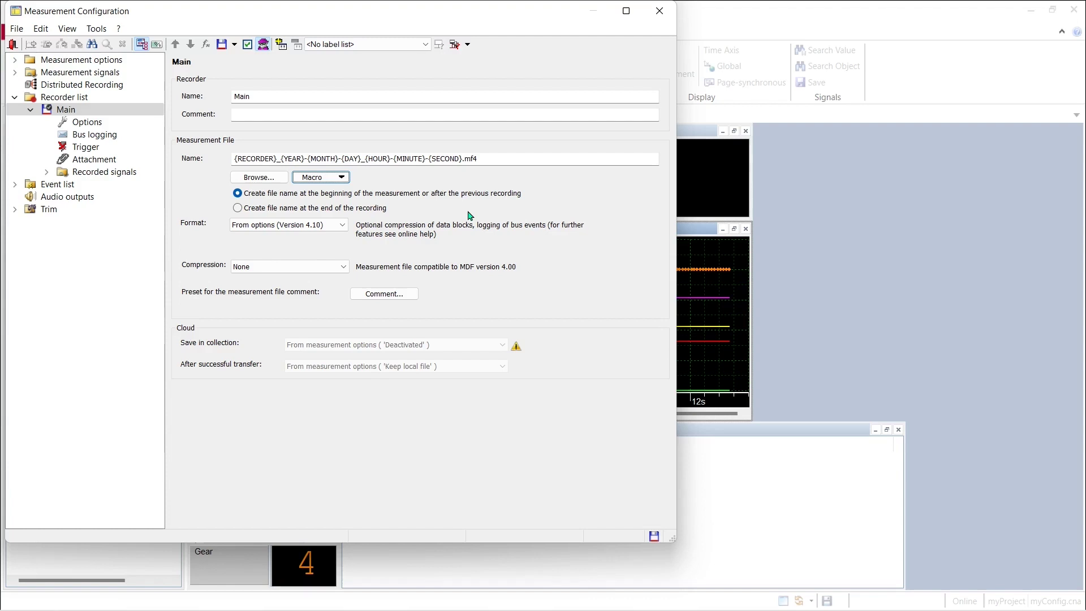
Show Main's trigger settings: Permanent recording with 5000 ms lag time.
left_click(86, 149)
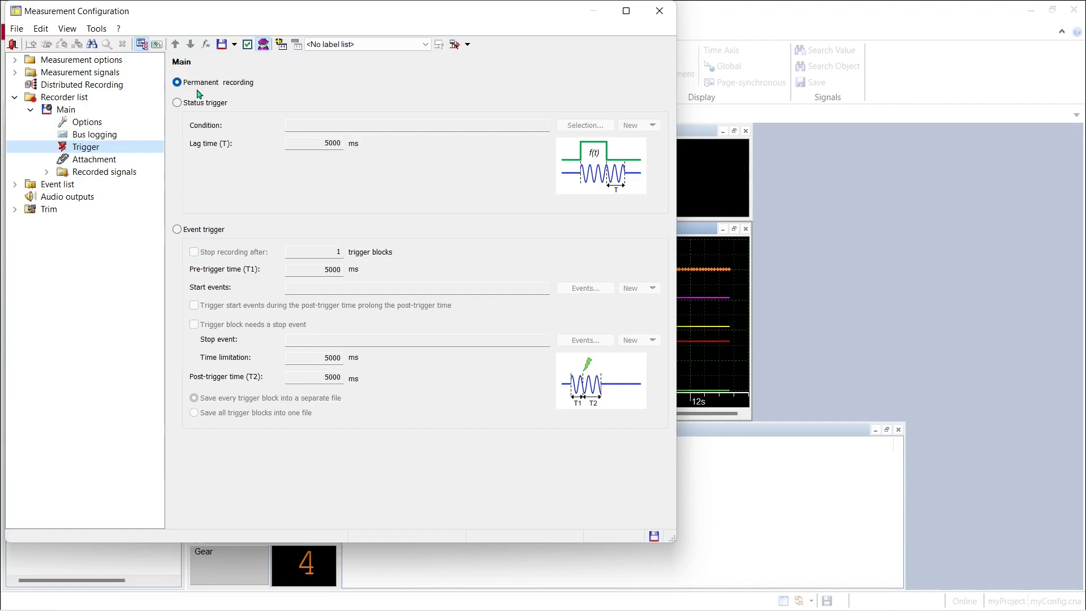
Close the configuration, start a measurement, and check the Main recorder-started message in the Write window.
left_click(14, 45)
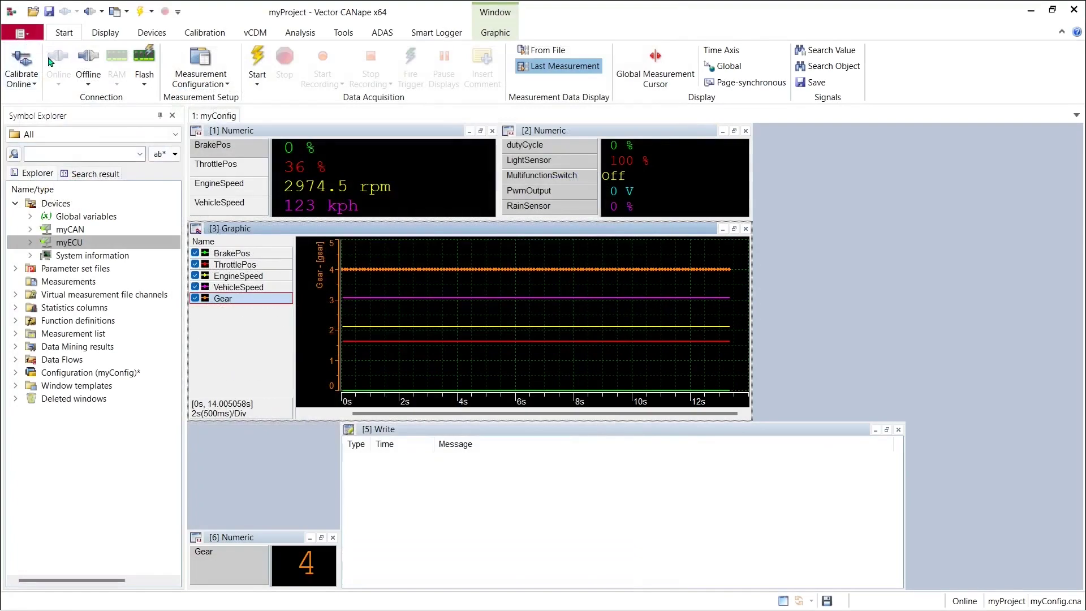
left_click(262, 56)
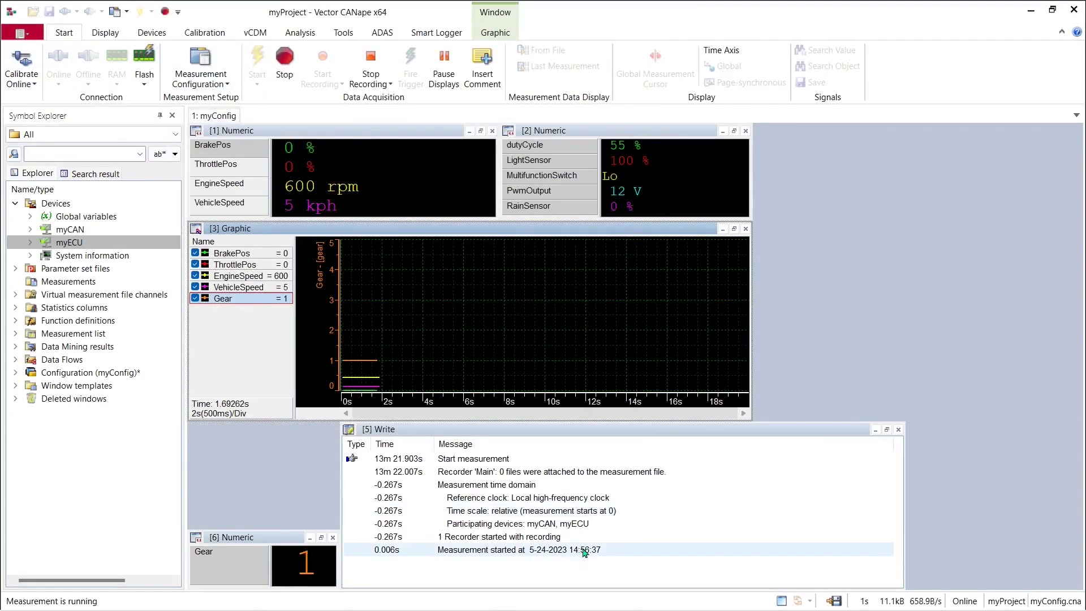
left_click(579, 537)
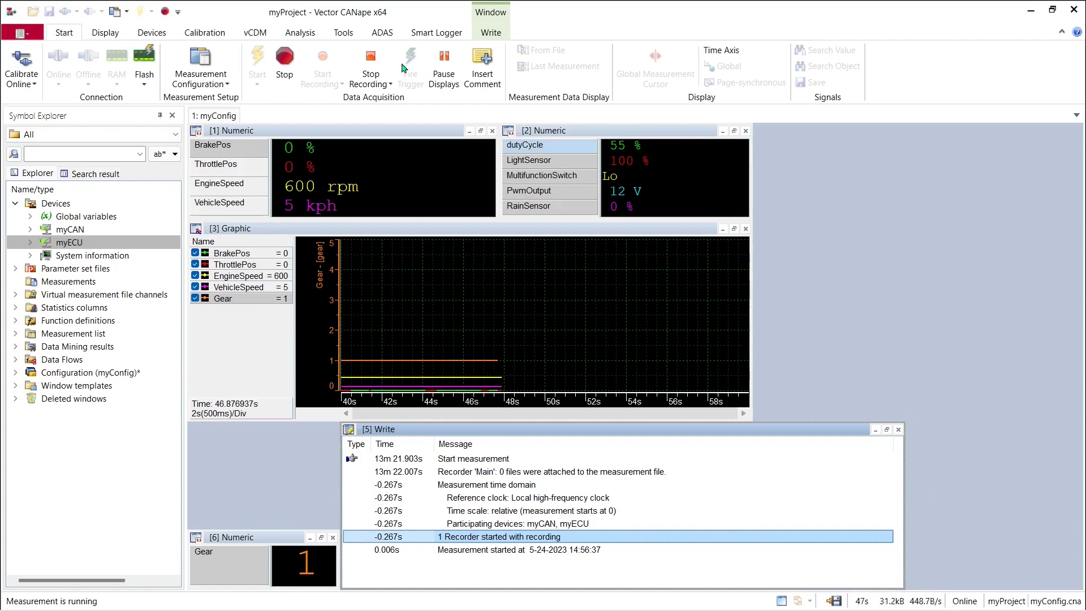
Stop the measurement, producing Main_2023-05-24_14-56-36.mf4.
left_click(281, 59)
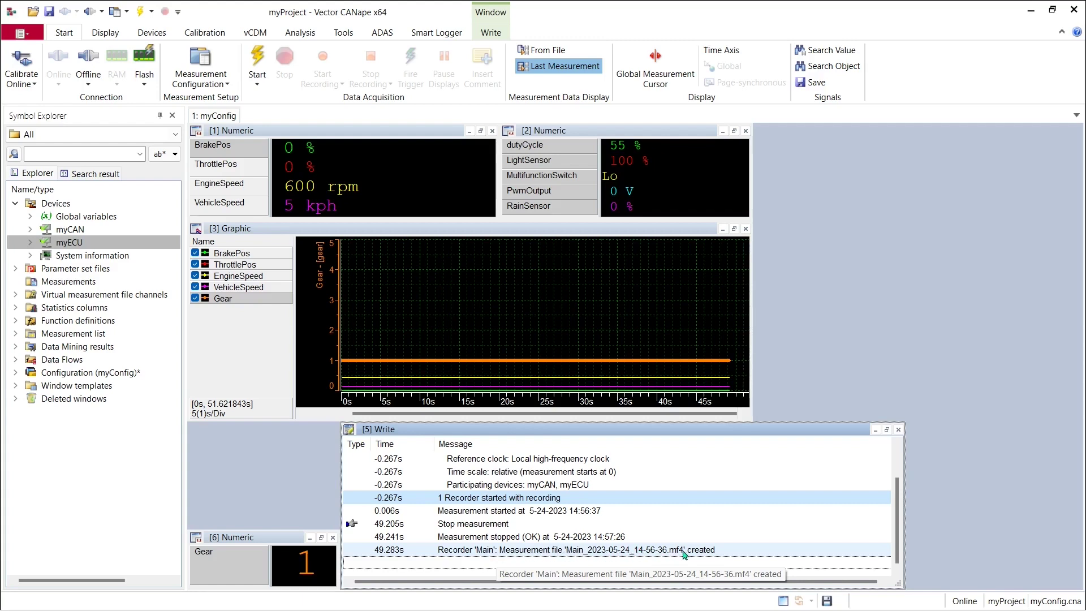
double_click(717, 551)
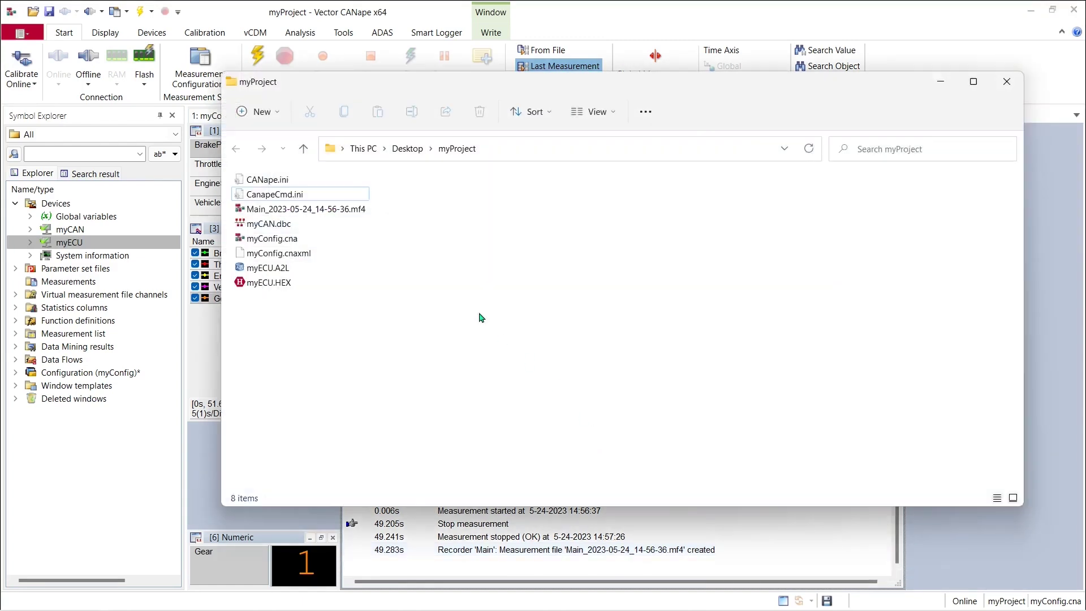
left_click(365, 209)
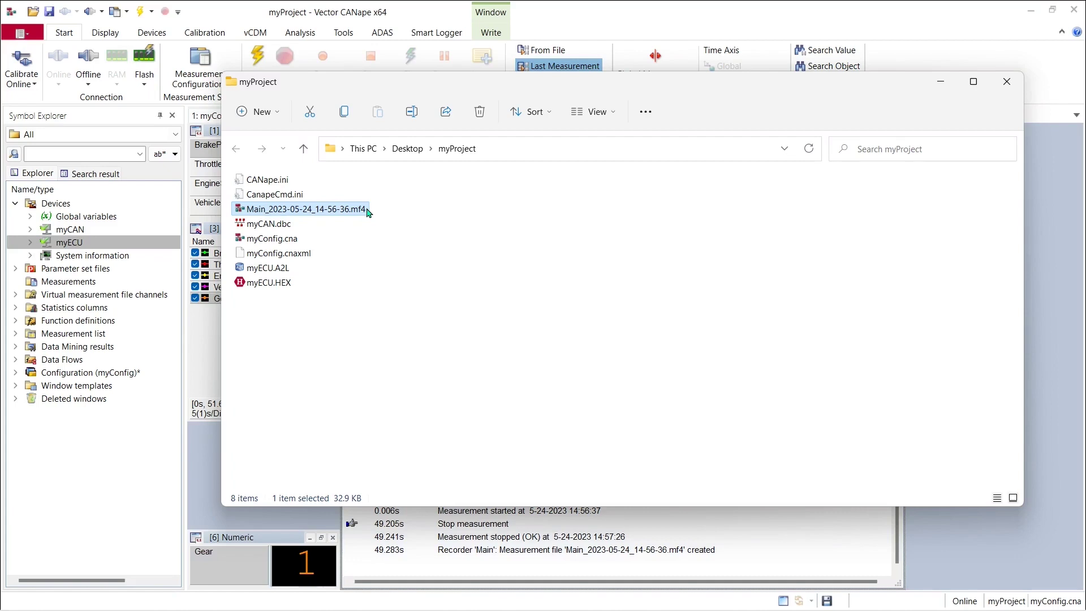
key("alt+Tab")
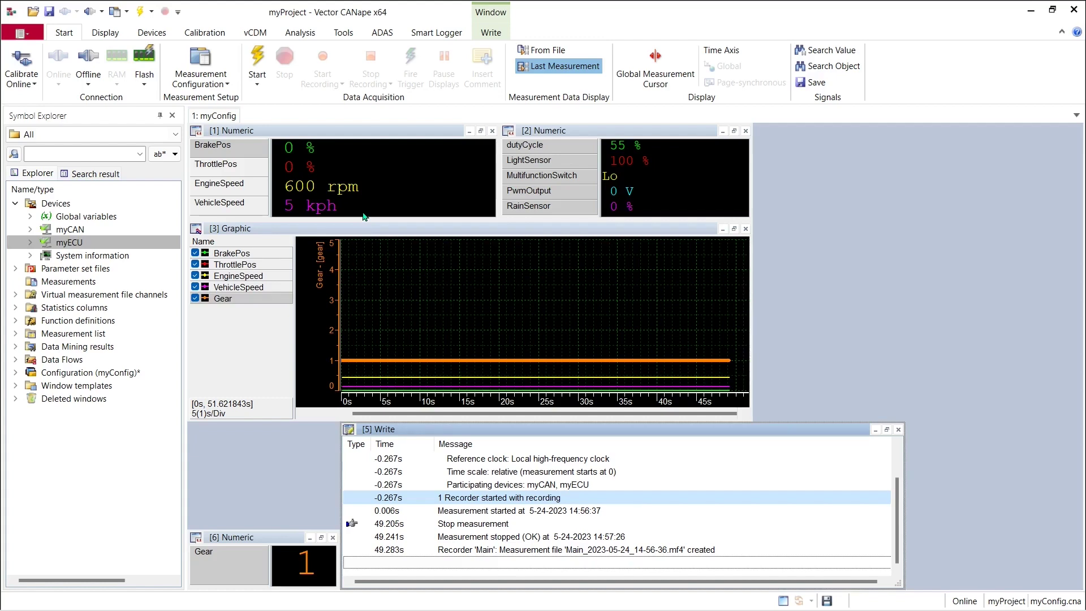
Add a new MDF recorder to the recorder list and name it Upshift23.
left_click(207, 63)
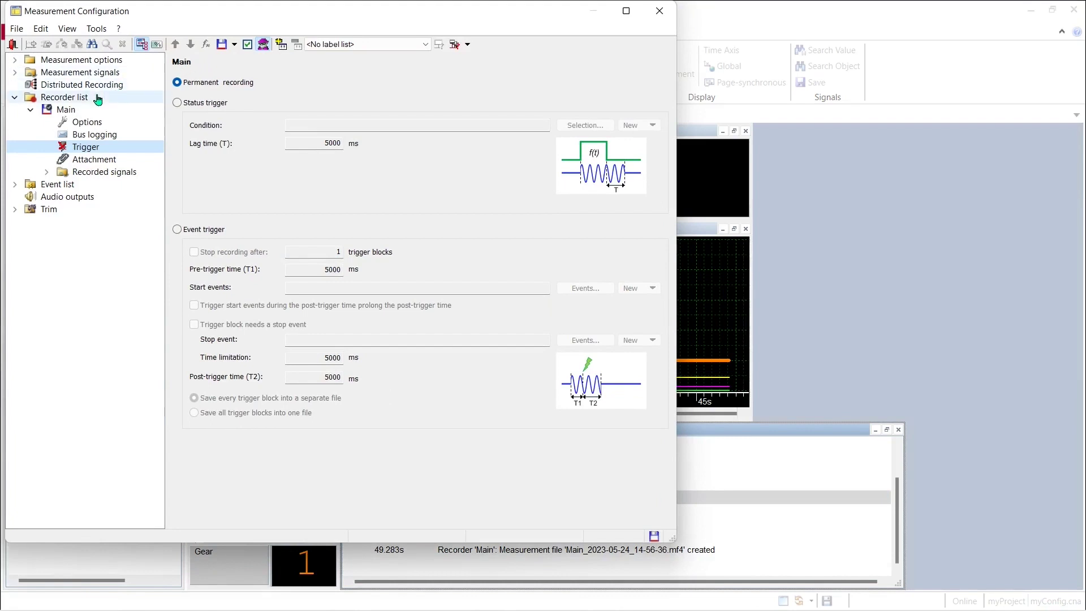
right_click(97, 99)
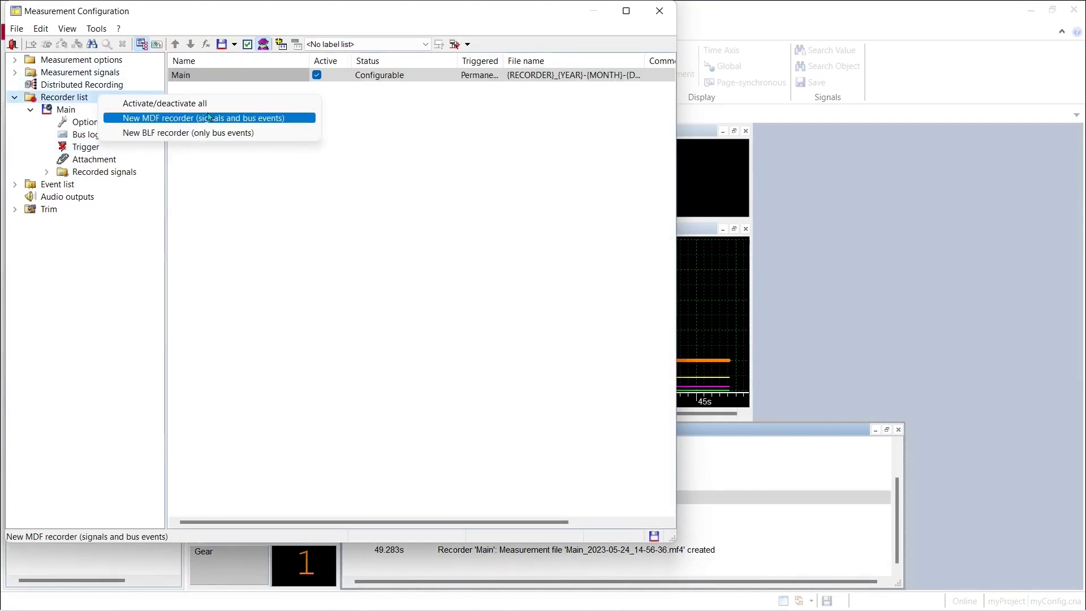
left_click(240, 119)
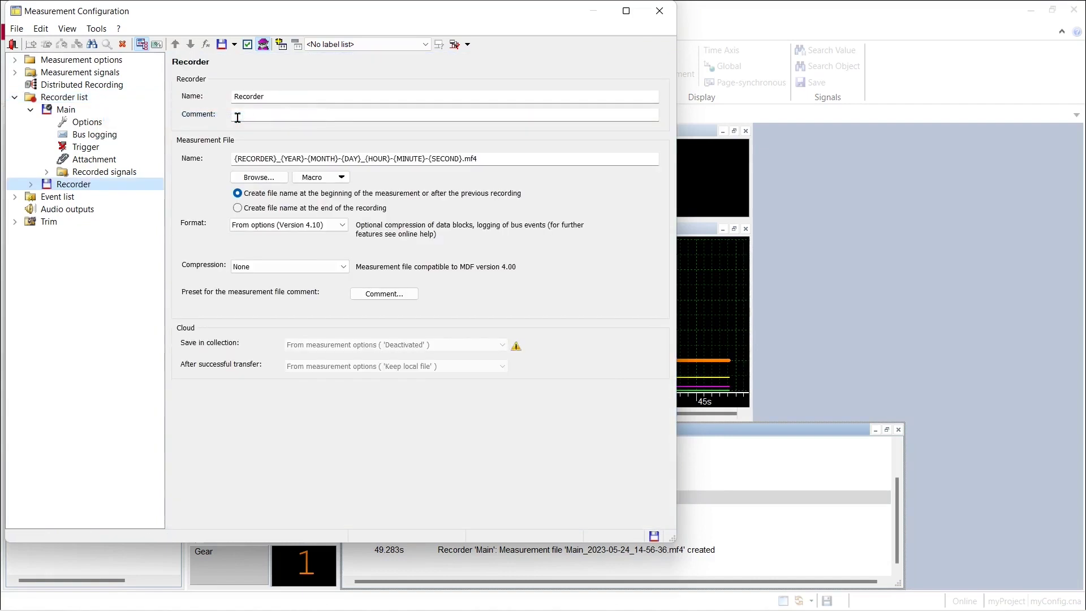
double_click(277, 95)
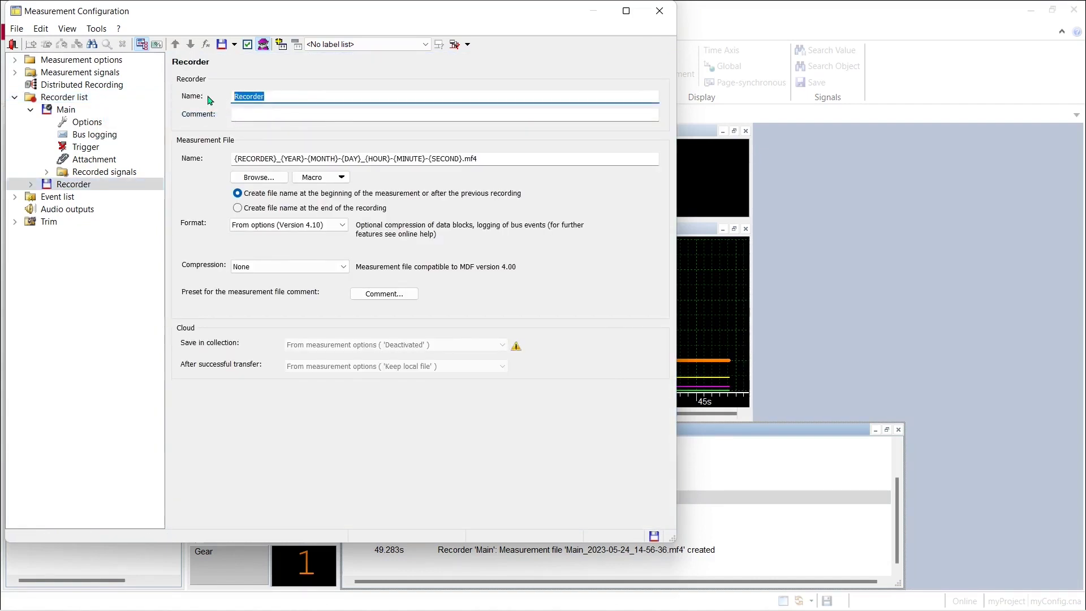
type("Upshift23")
left_click_drag(234, 158, 506, 160)
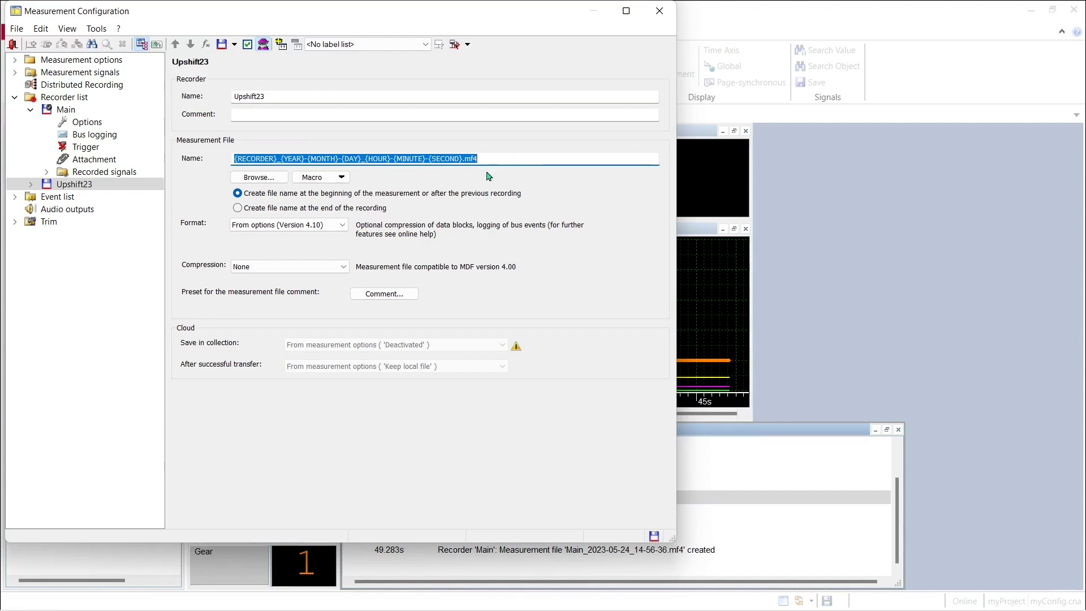
Switch Upshift23's trigger to Event trigger and create a new signal event as its start event.
left_click(30, 184)
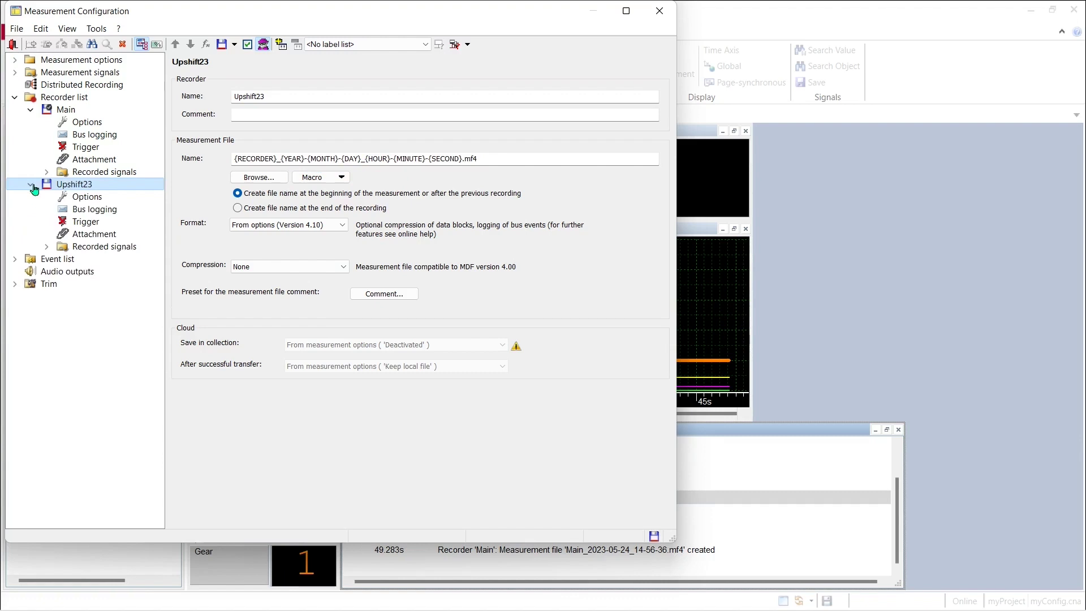
left_click(107, 223)
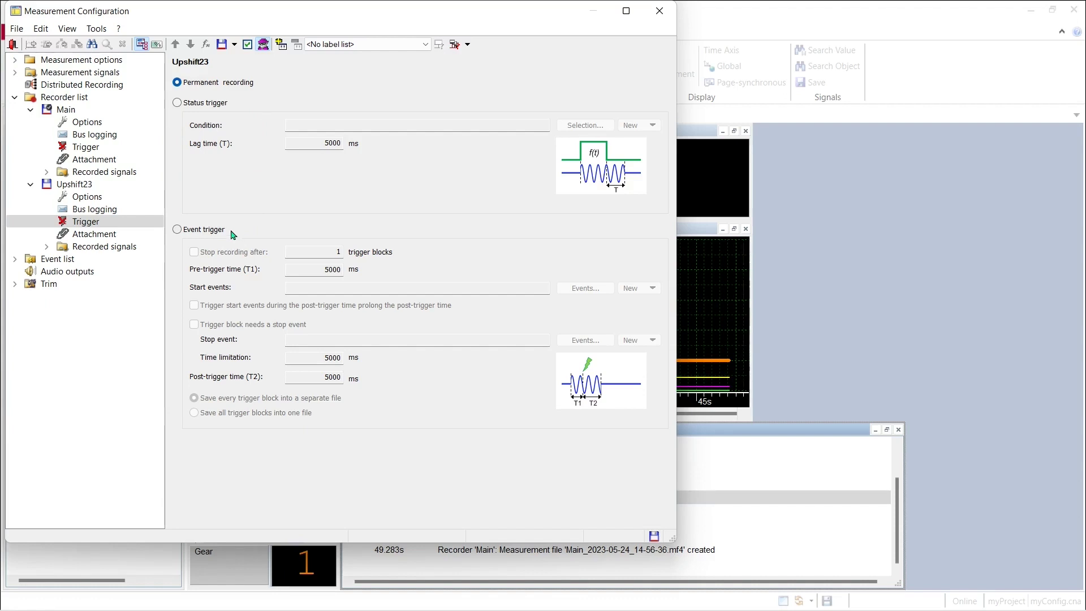
left_click(178, 230)
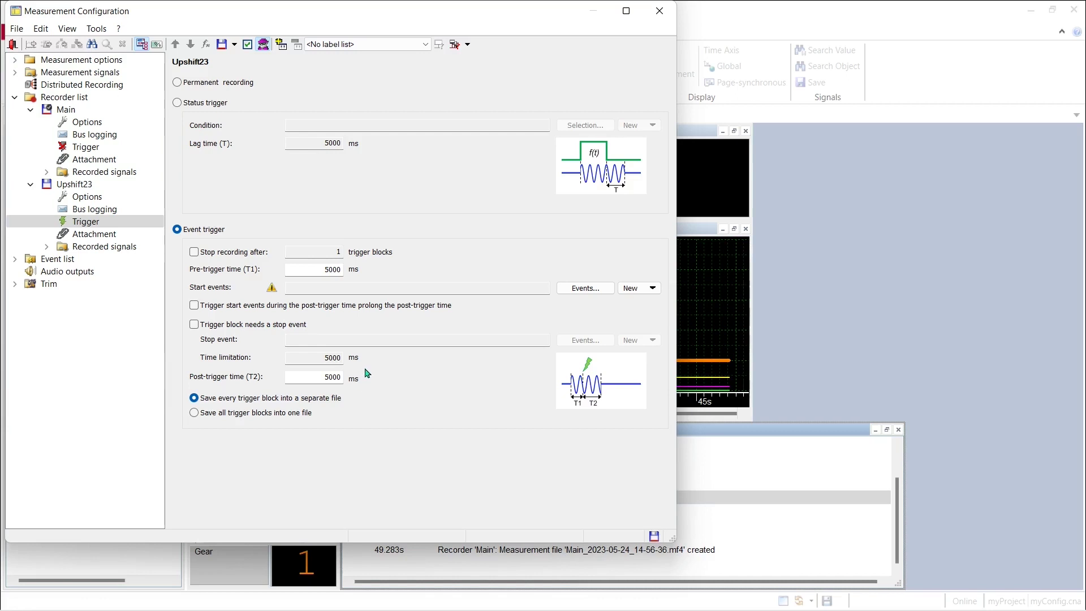
left_click(654, 289)
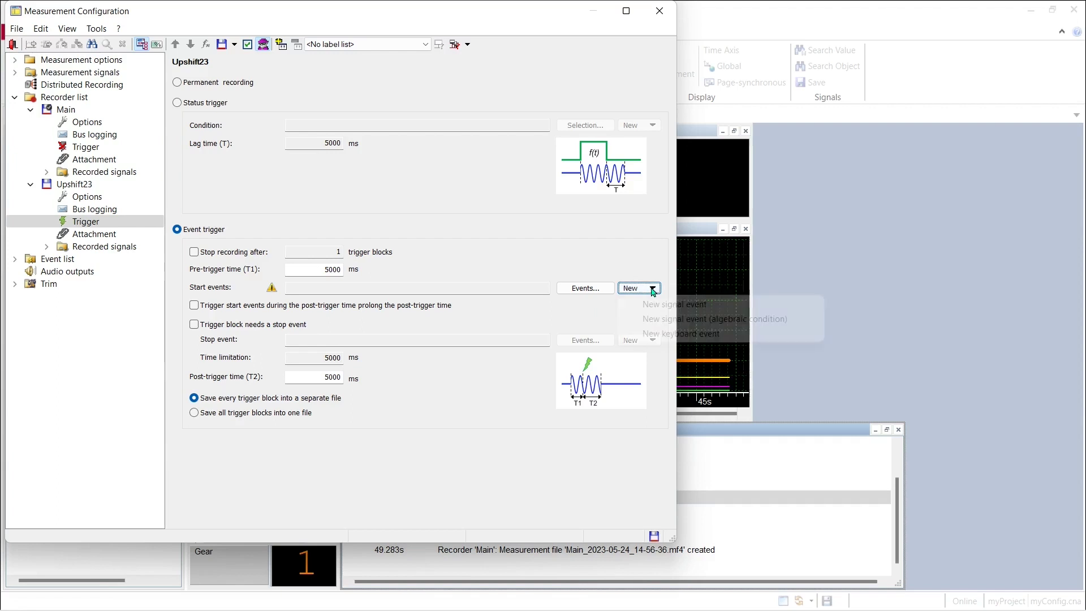
left_click(728, 305)
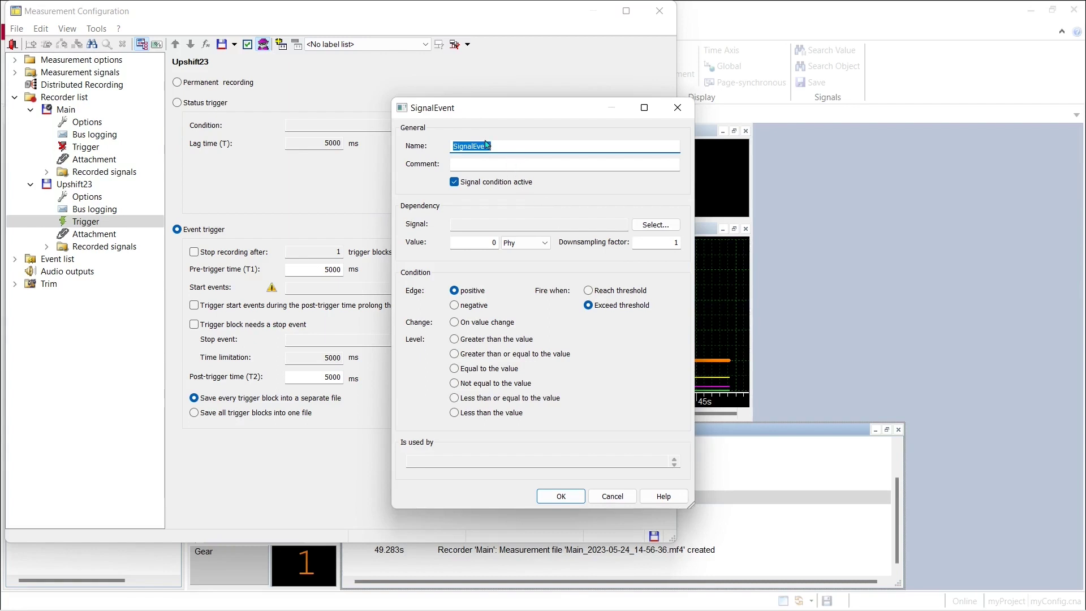
Define start event Upshift23 firing when signal Gear reaches threshold 3.
type("Upshift23")
left_click(648, 226)
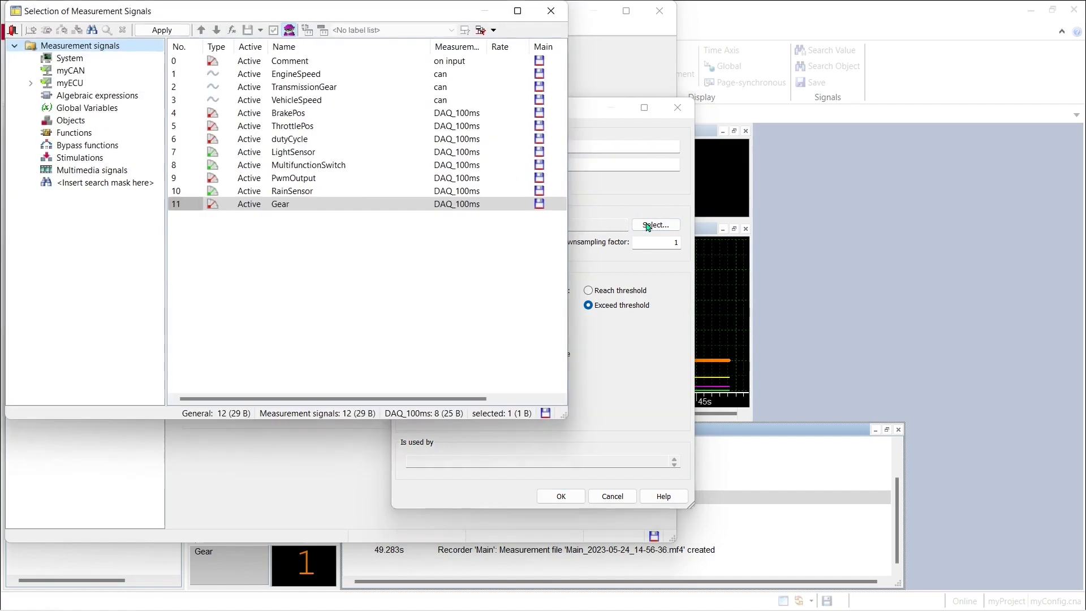
left_click(306, 209)
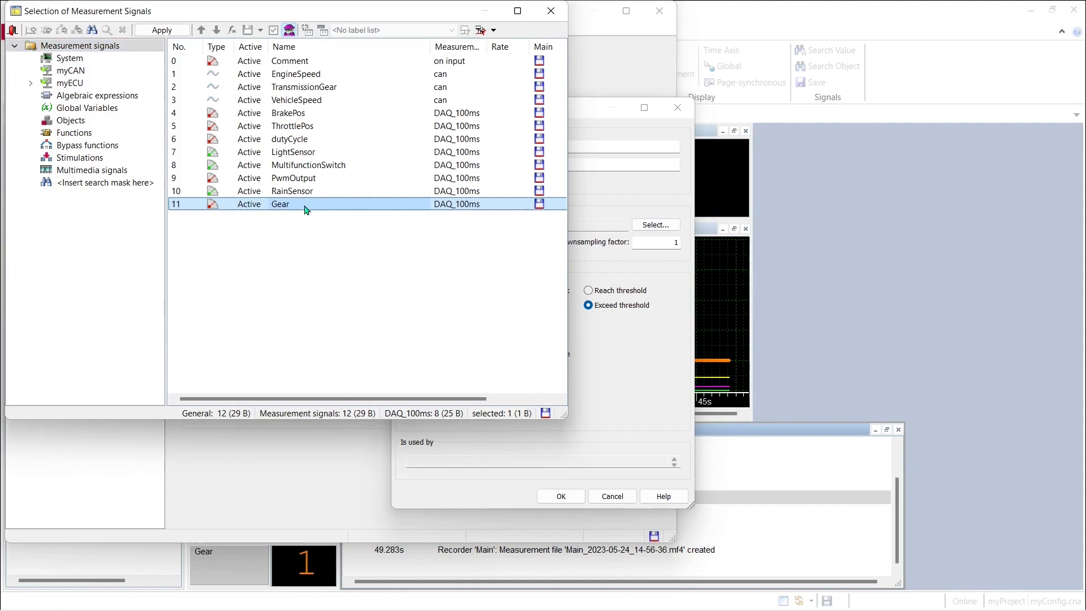
left_click(172, 31)
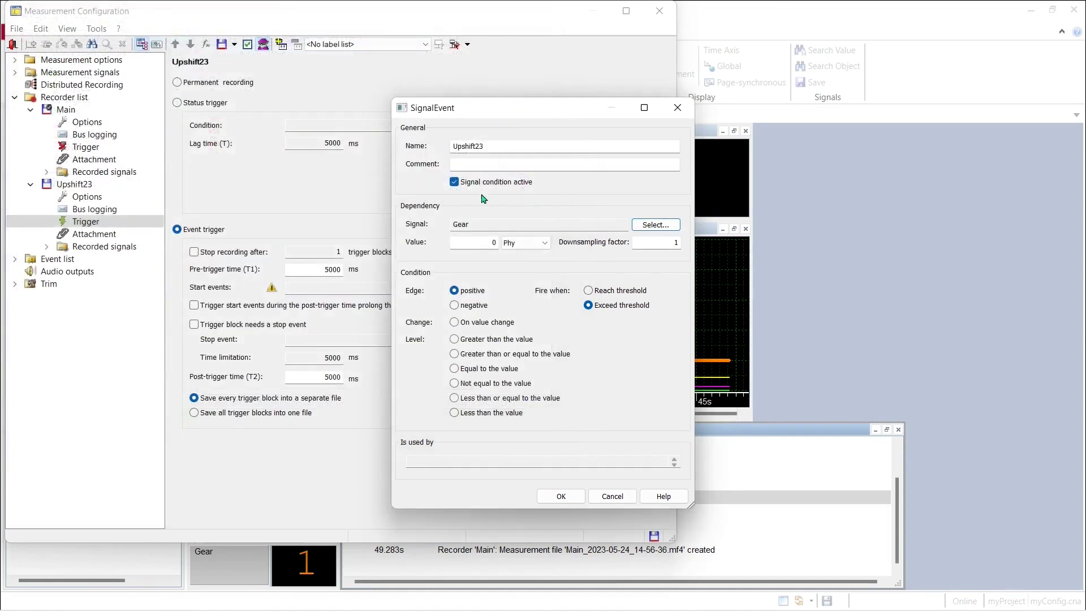
double_click(490, 242)
type("3")
left_click(587, 291)
left_click(558, 496)
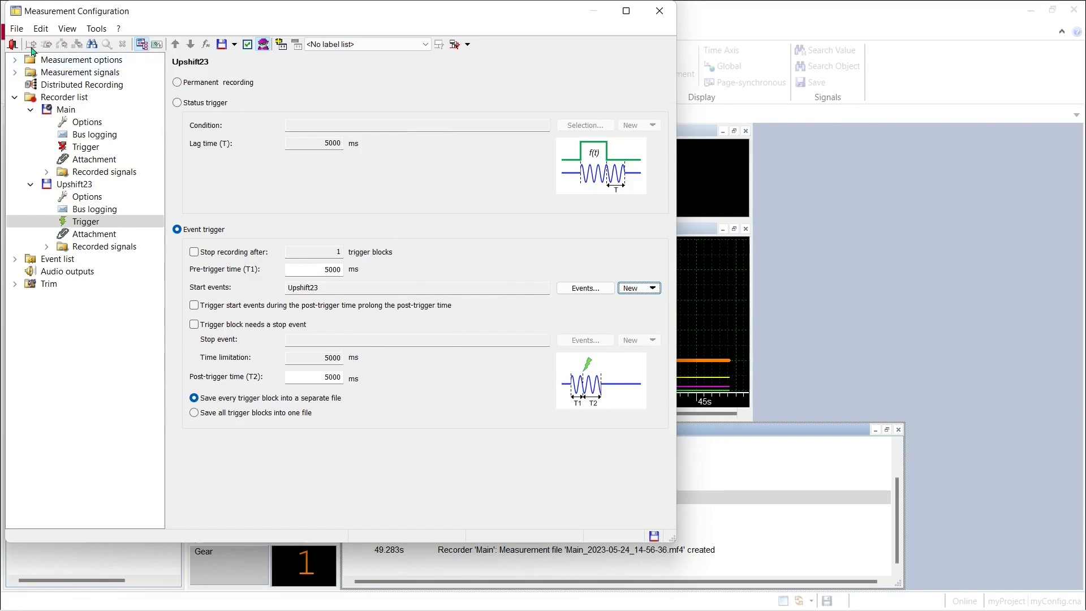
Close the configuration keeping changes and start a new measurement so Upshift23 triggers.
left_click(13, 46)
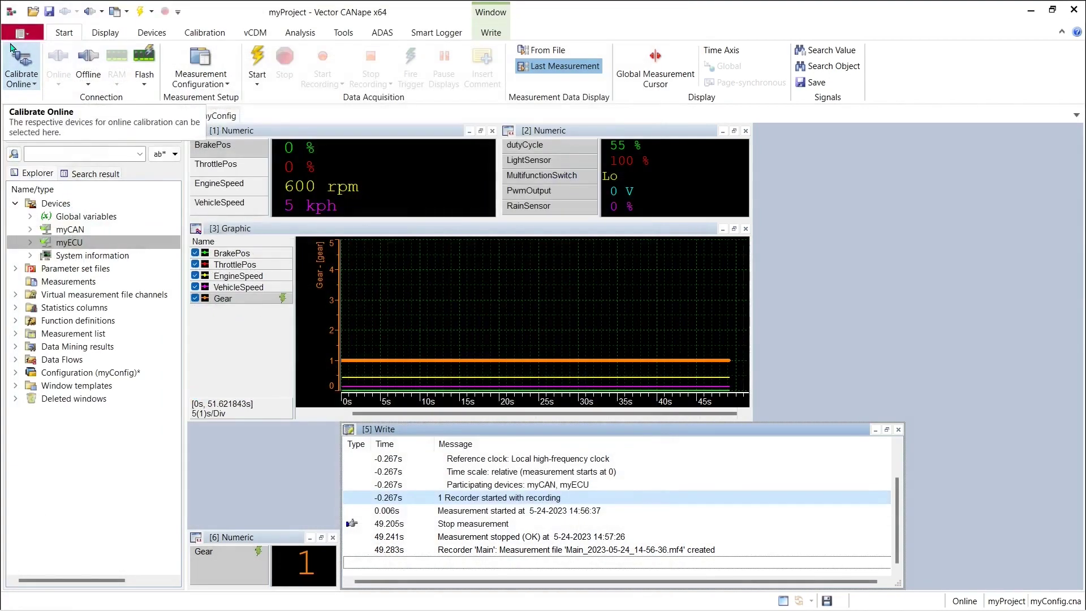
left_click(257, 60)
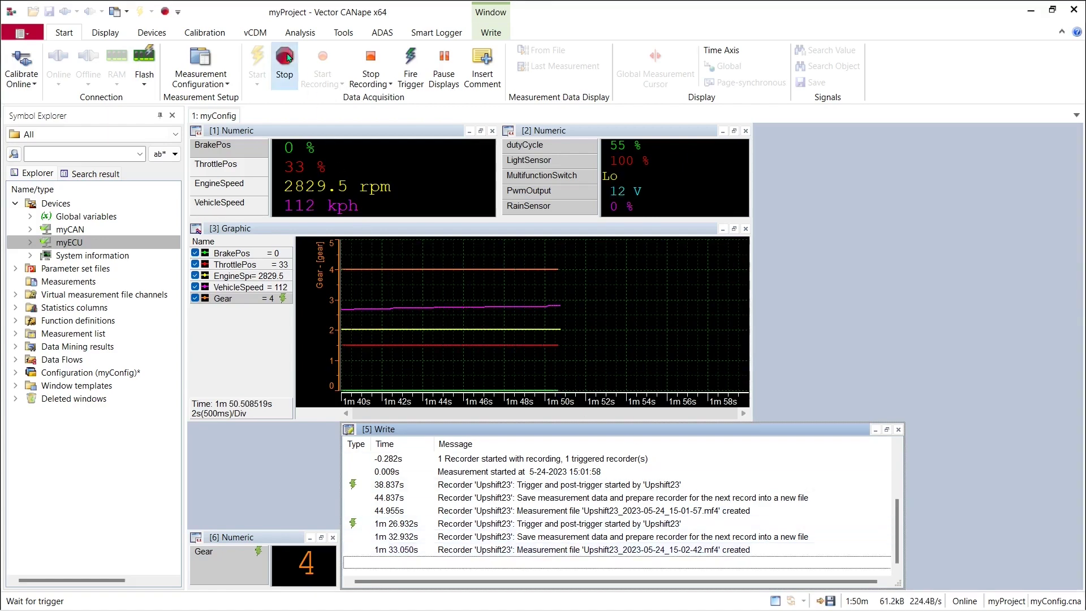
left_click(287, 57)
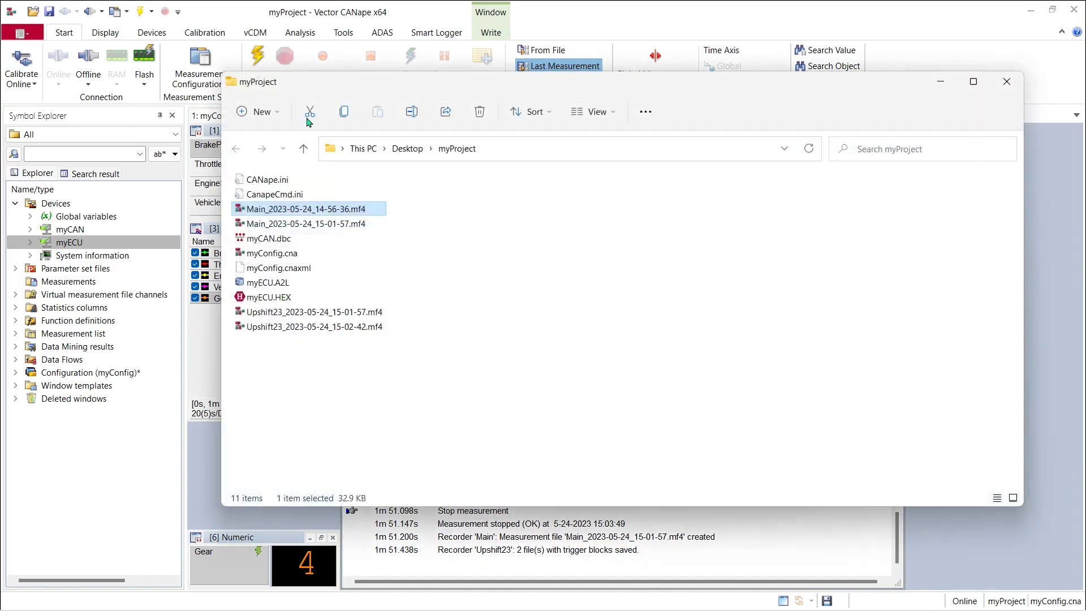
left_click(384, 316)
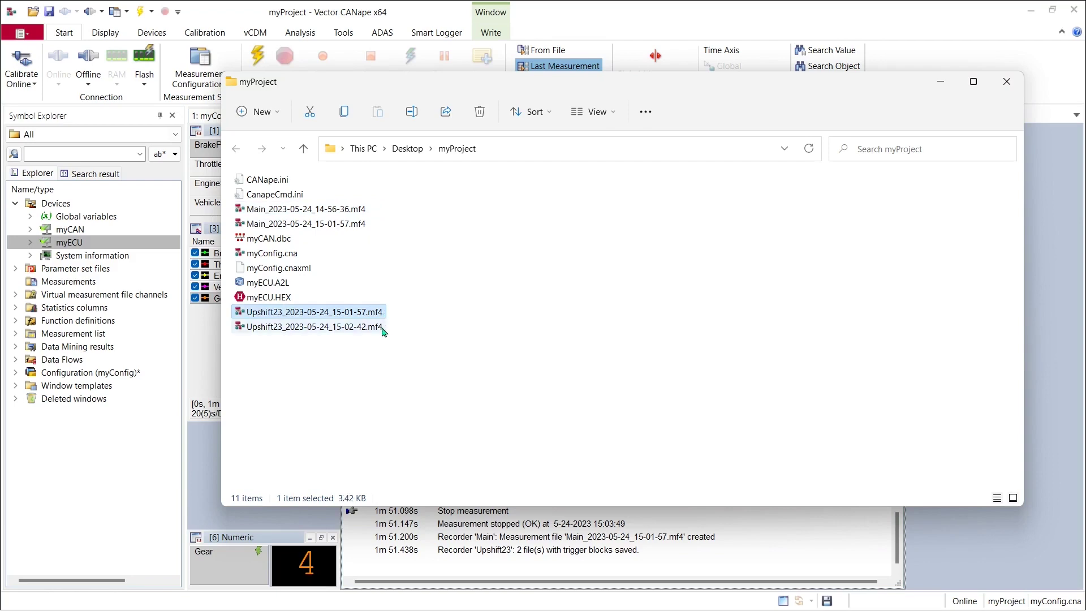
left_click(383, 332)
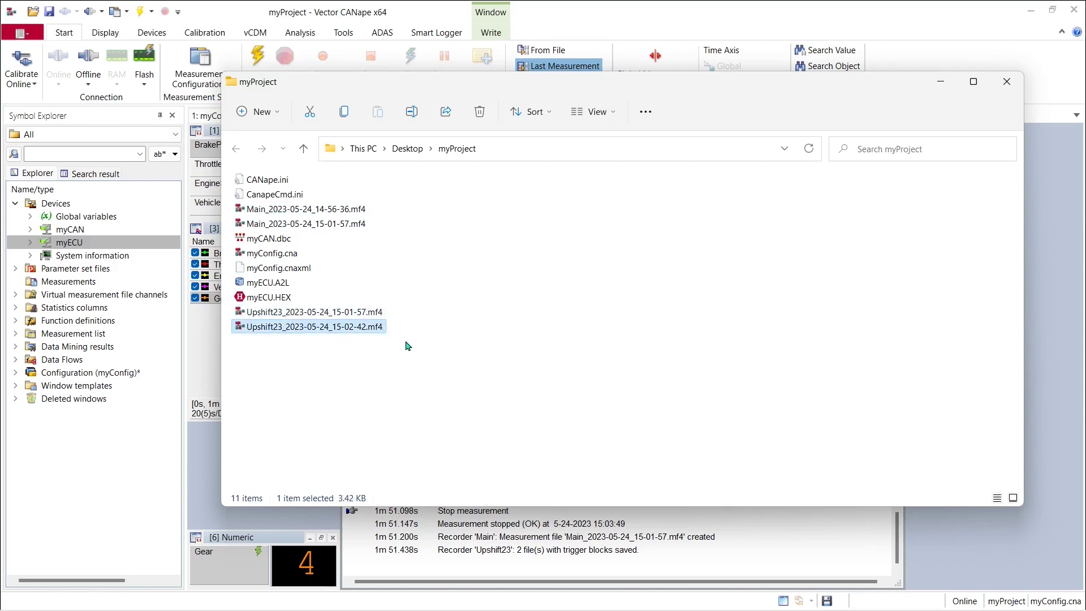
Close File Explorer and select the myCAN device in Symbol Explorer.
key("alt+F4")
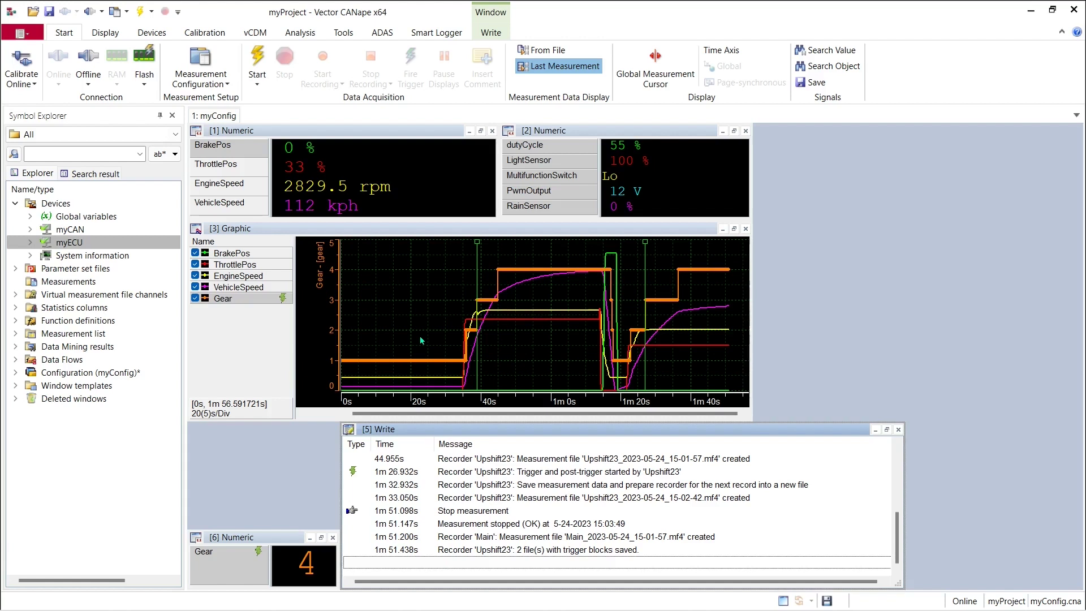
left_click(92, 233)
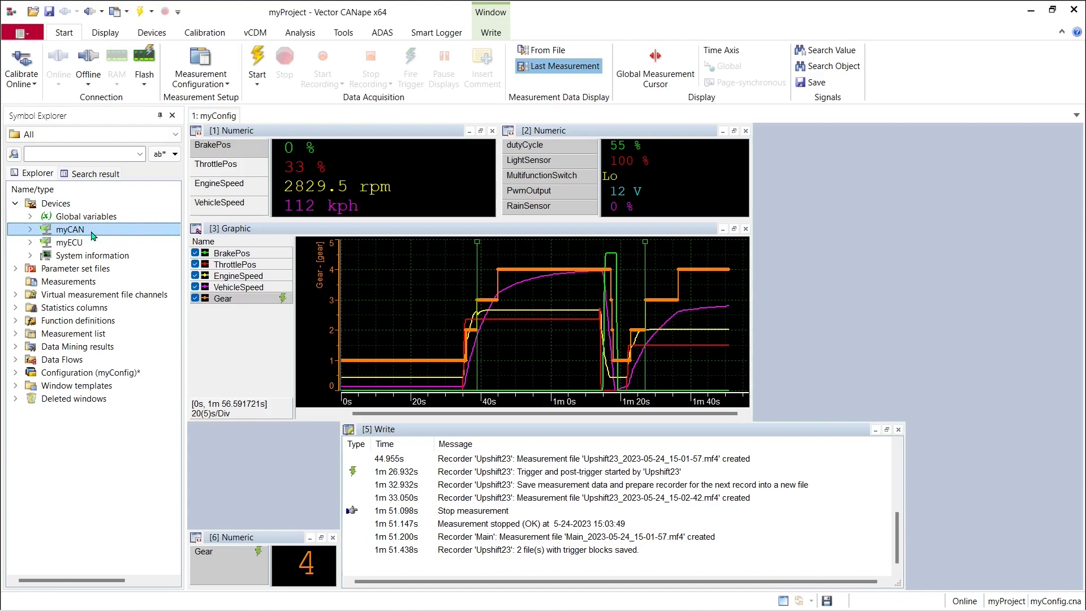
Add a new BLF recorder named BusLog writing .blf files.
left_click(201, 59)
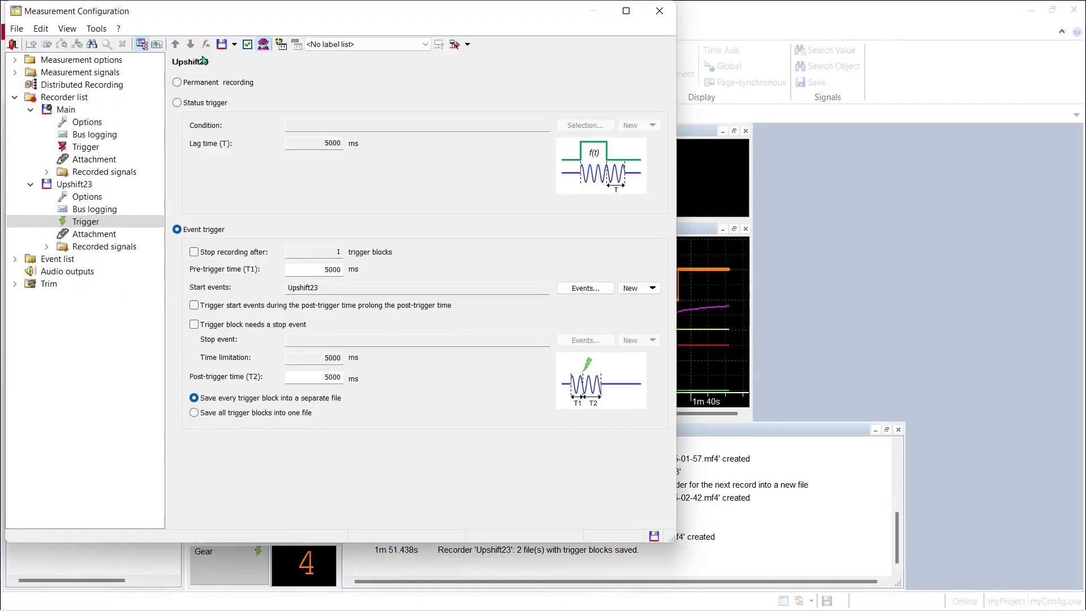
left_click(90, 98)
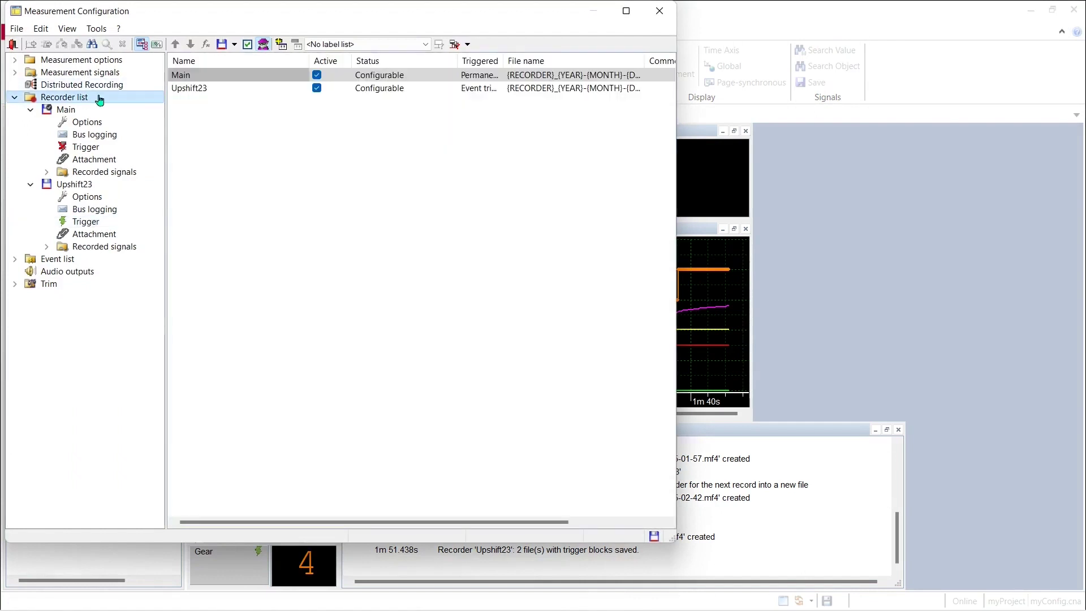
right_click(99, 99)
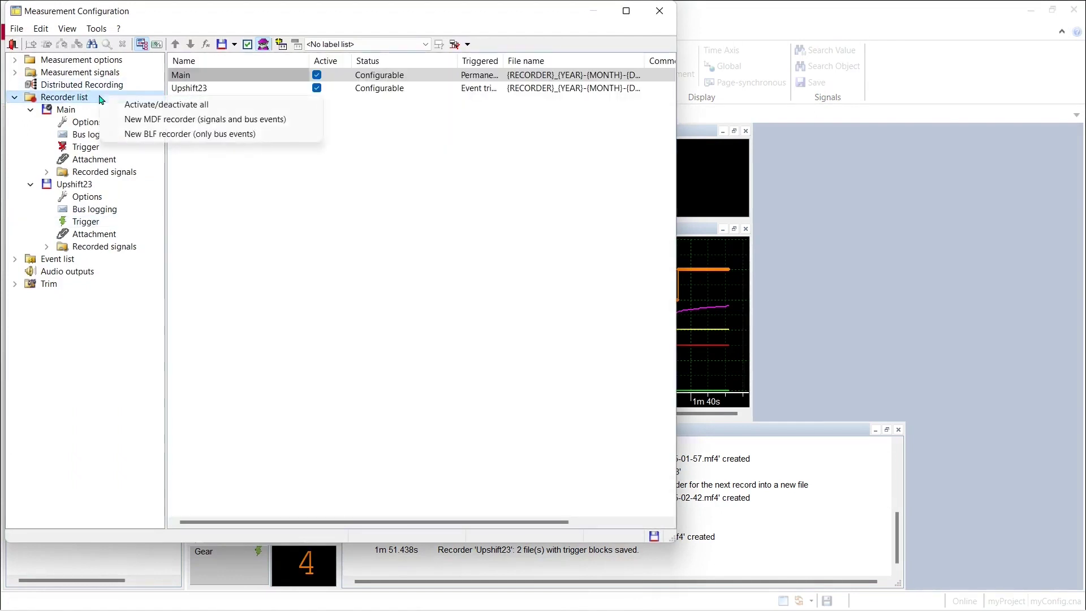
left_click(277, 137)
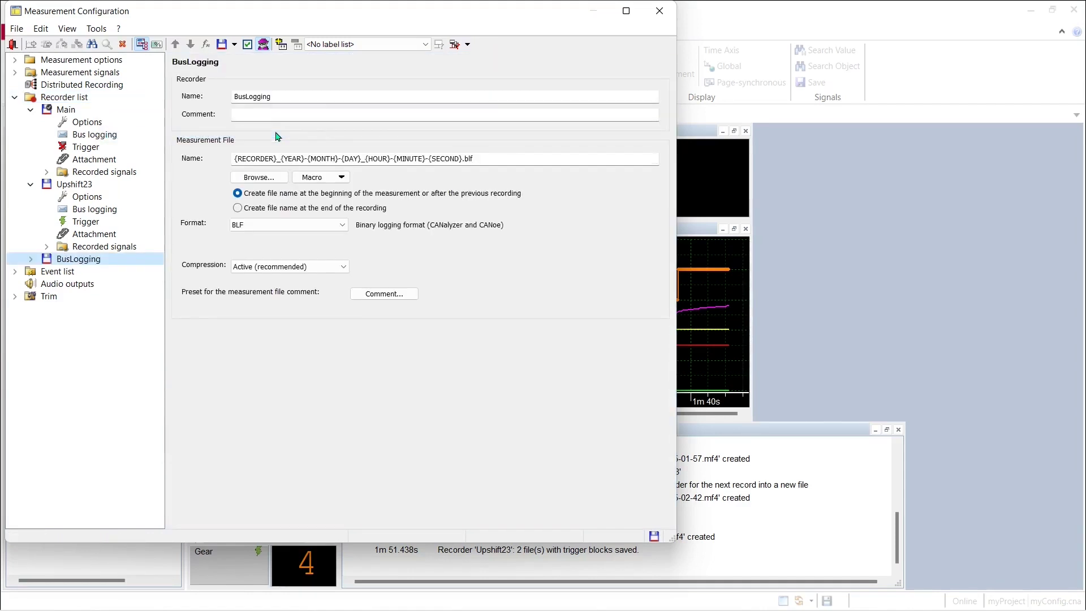
left_click(283, 96)
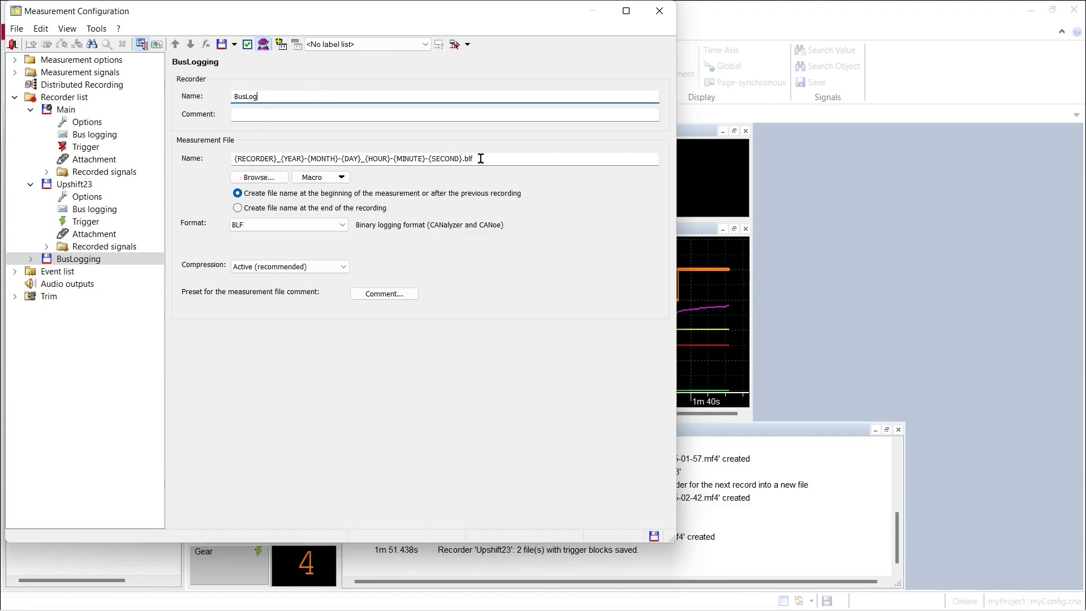
left_click_drag(480, 158, 464, 159)
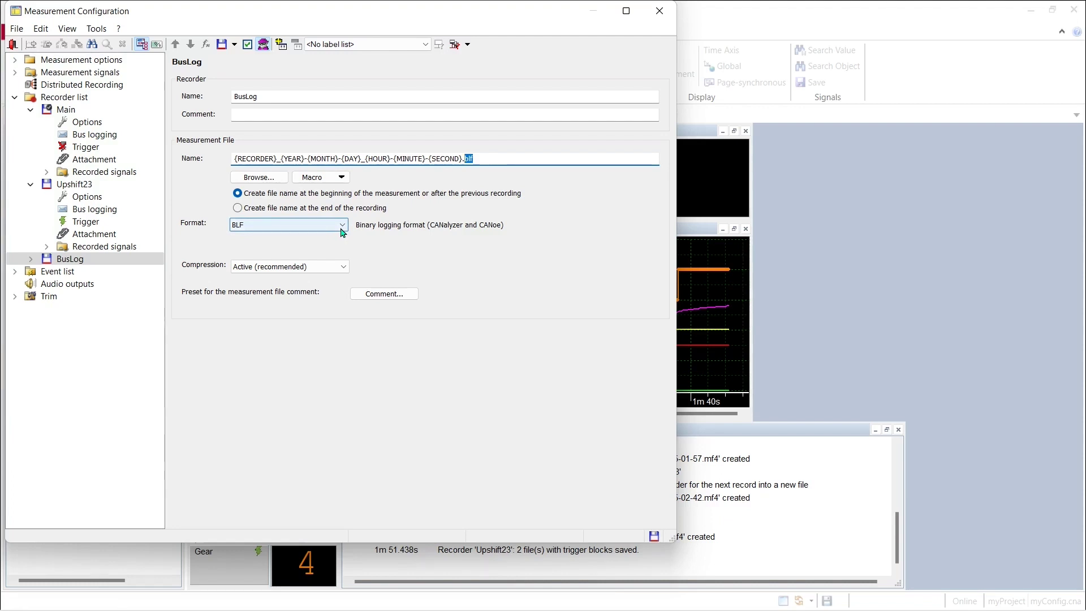
Confirm BusLog's bus logging includes the CAN_Network bus.
left_click(53, 263)
left_click(31, 259)
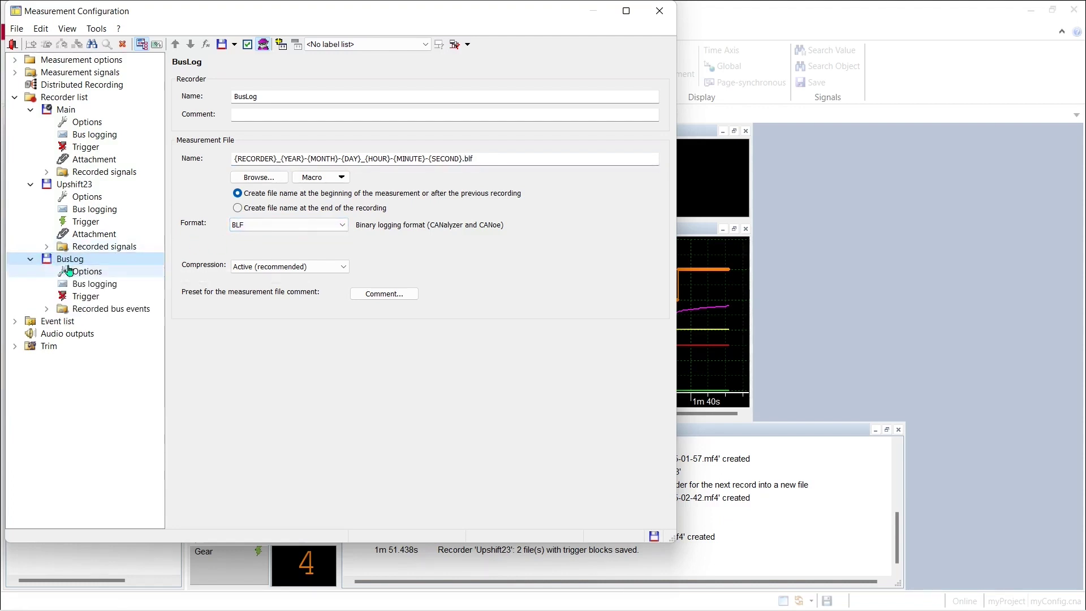
left_click(94, 284)
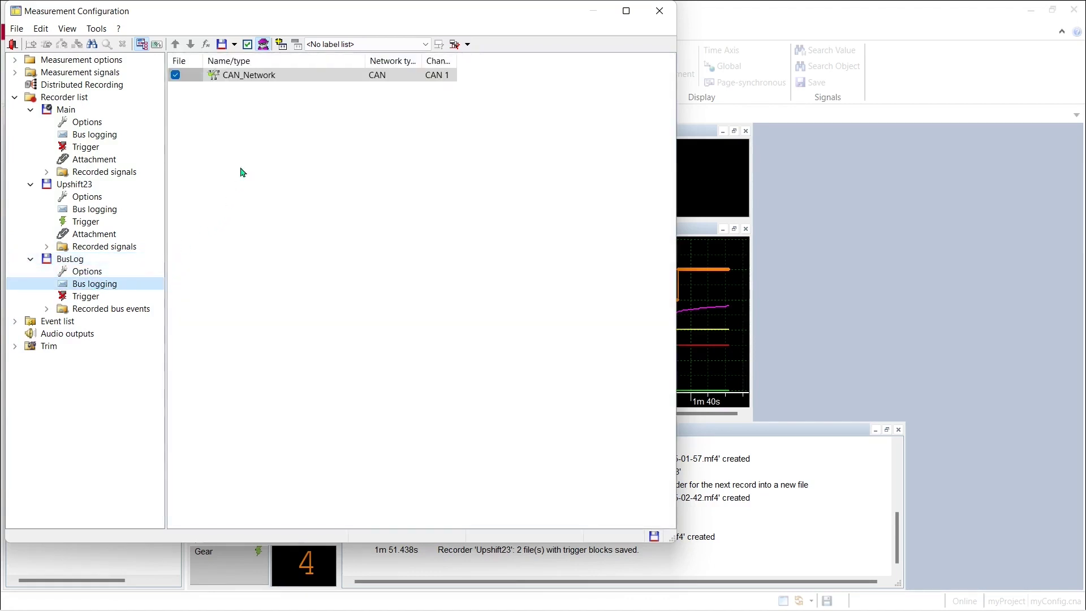
left_click(261, 79)
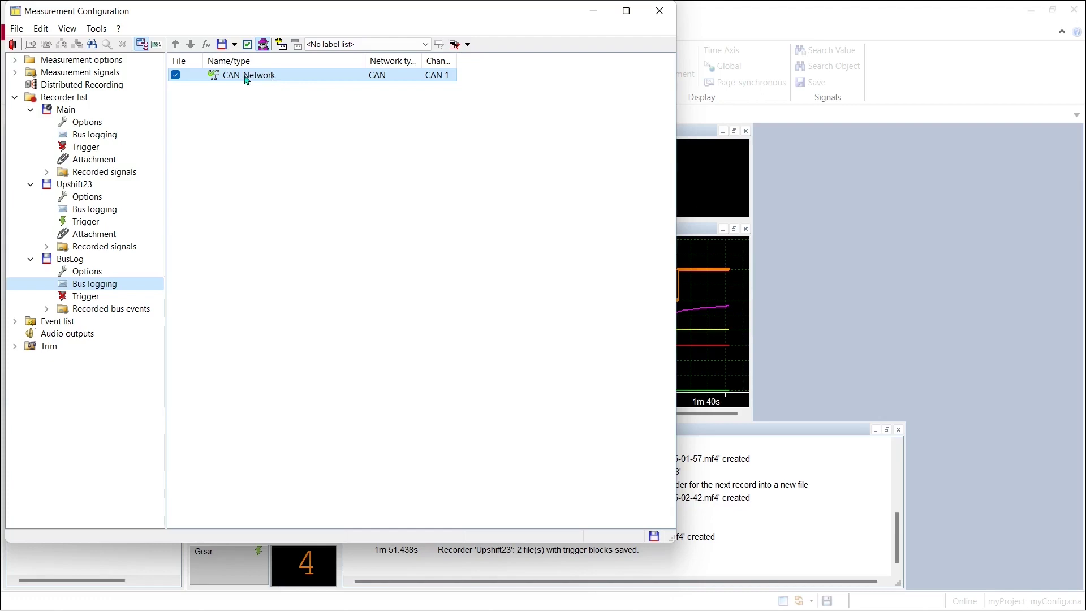
Accept the configuration changes and run a brief measurement, producing Main MF4 and BusLog BLF files.
left_click(13, 46)
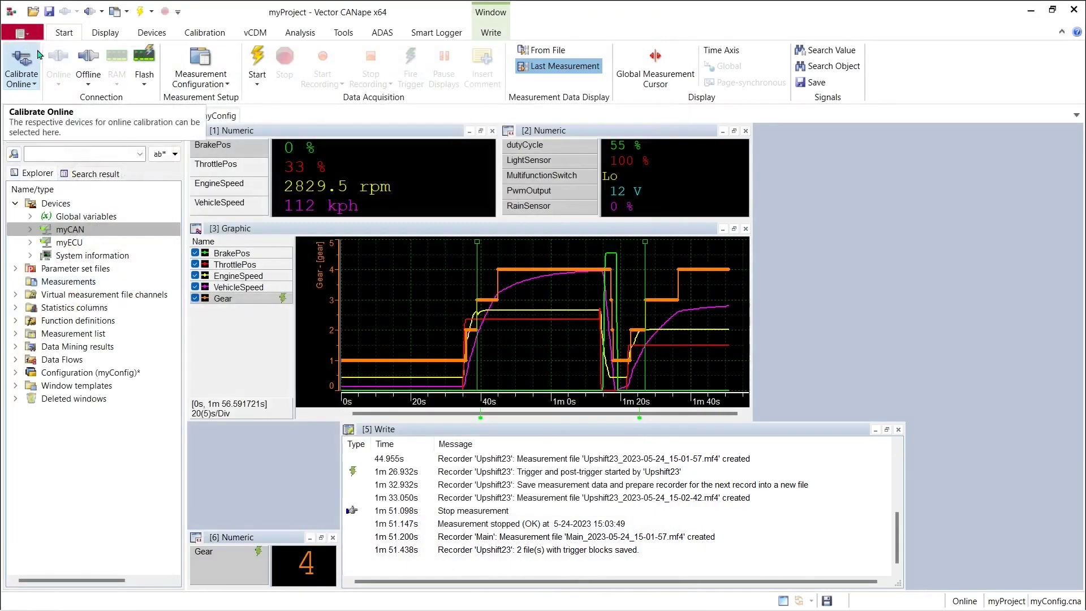
left_click(259, 57)
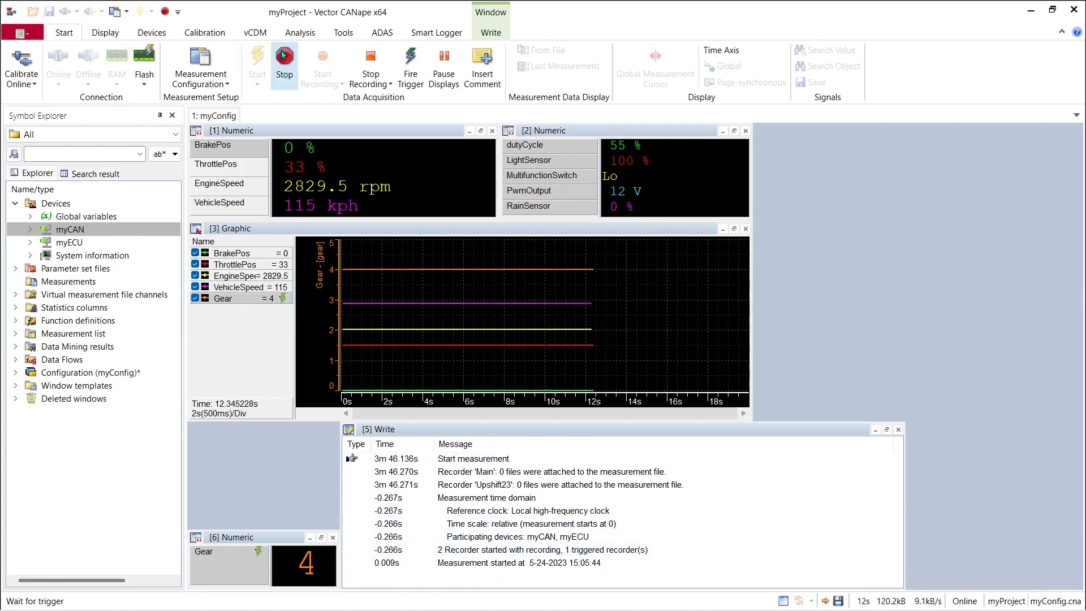
left_click(283, 61)
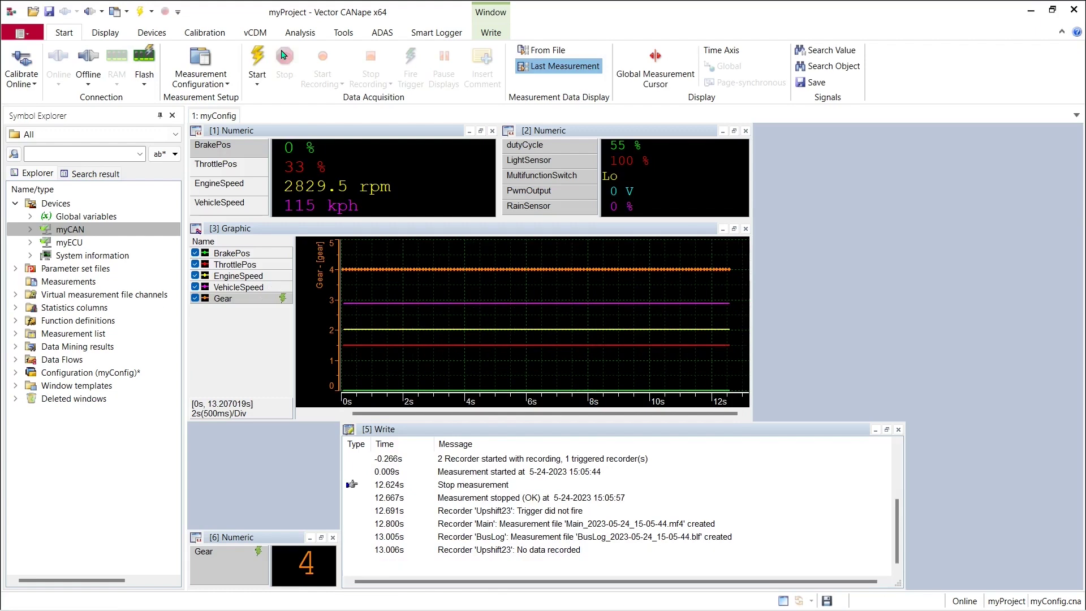
Select BusLog_2023-05-24_15-05-44.blf in the myProject folder in File Explorer.
key("alt+Tab")
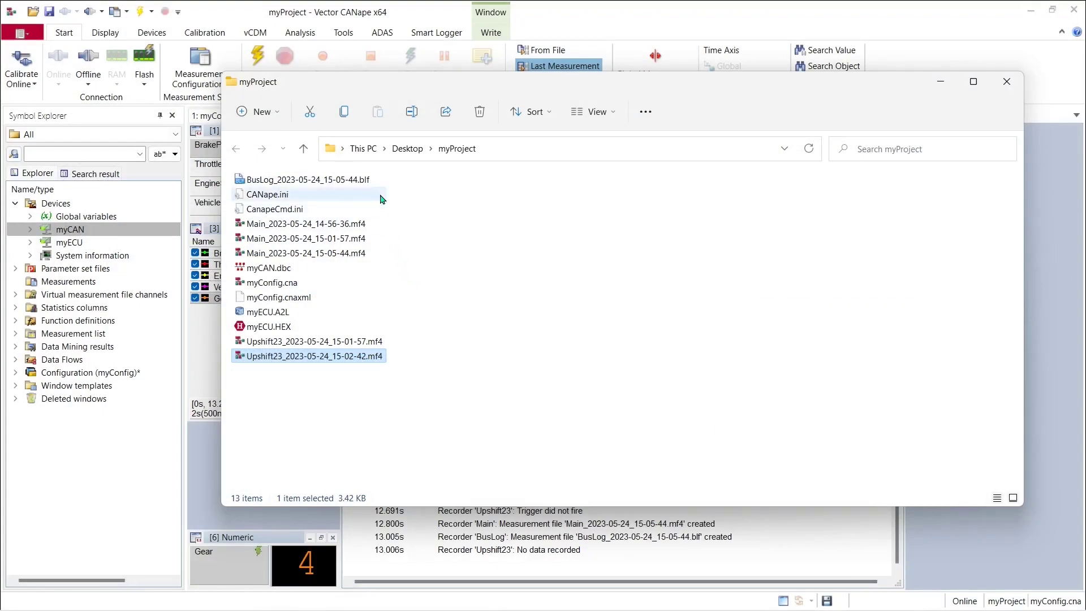
left_click(374, 183)
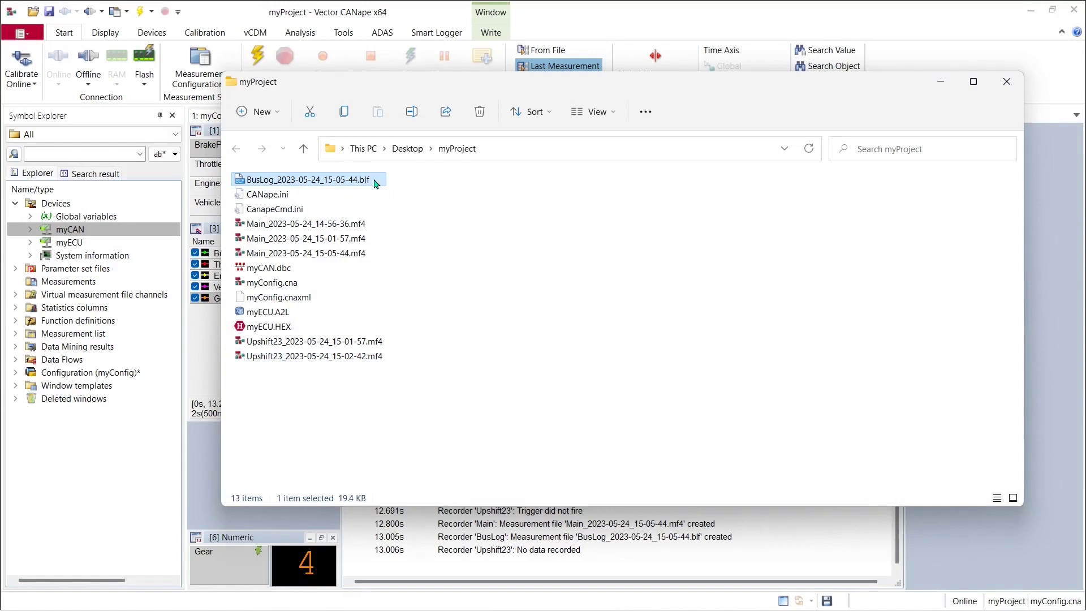